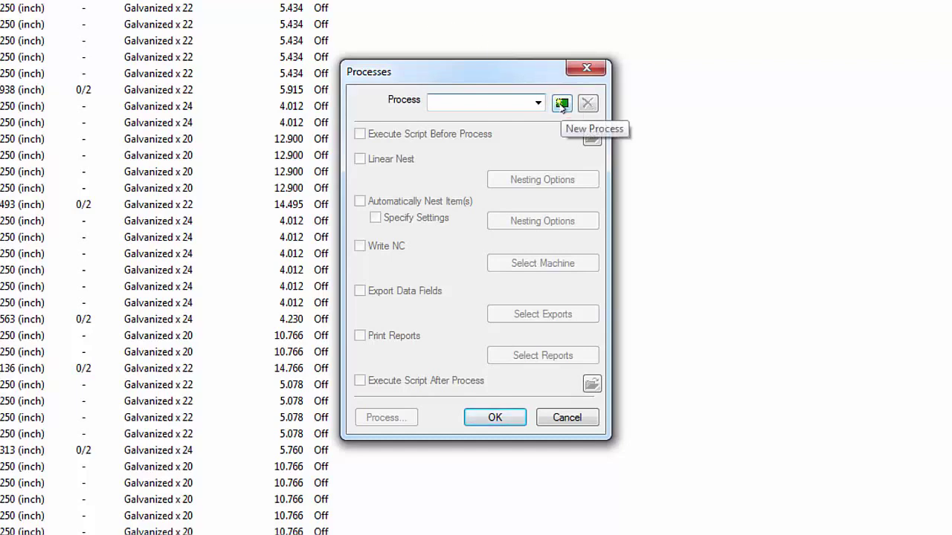
# - Create a new process named "Edge Nest Metal"
pyautogui.click(562, 104)
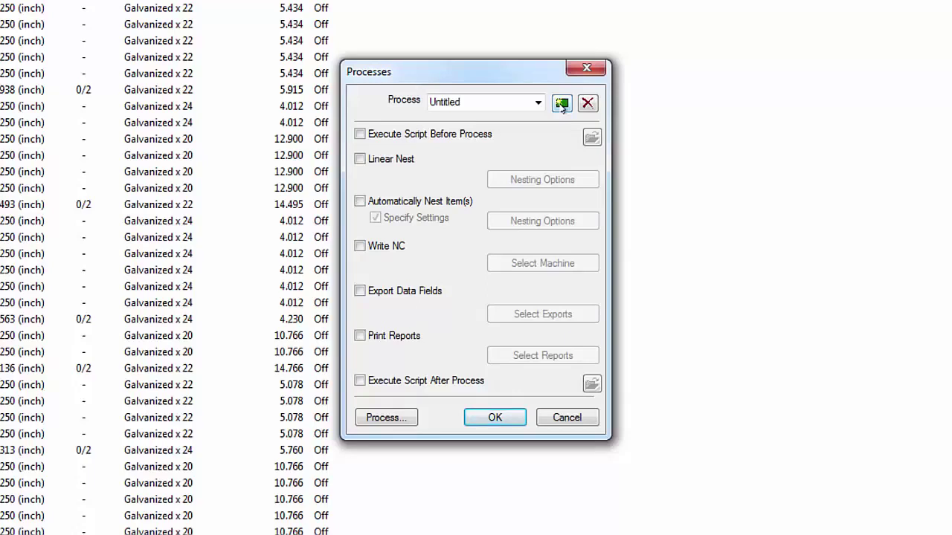
pyautogui.doubleClick(482, 101)
pyautogui.write('Edge Nes')
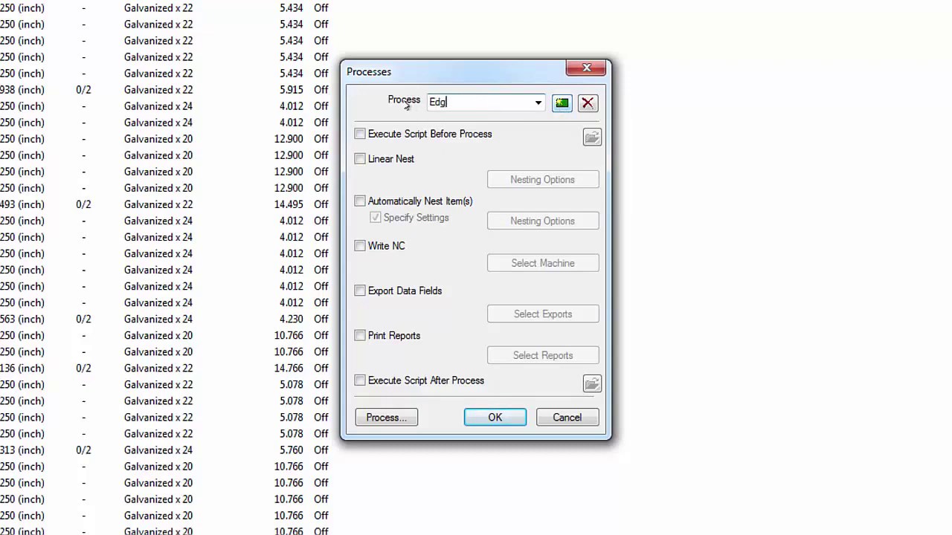
pyautogui.write('t Metal')
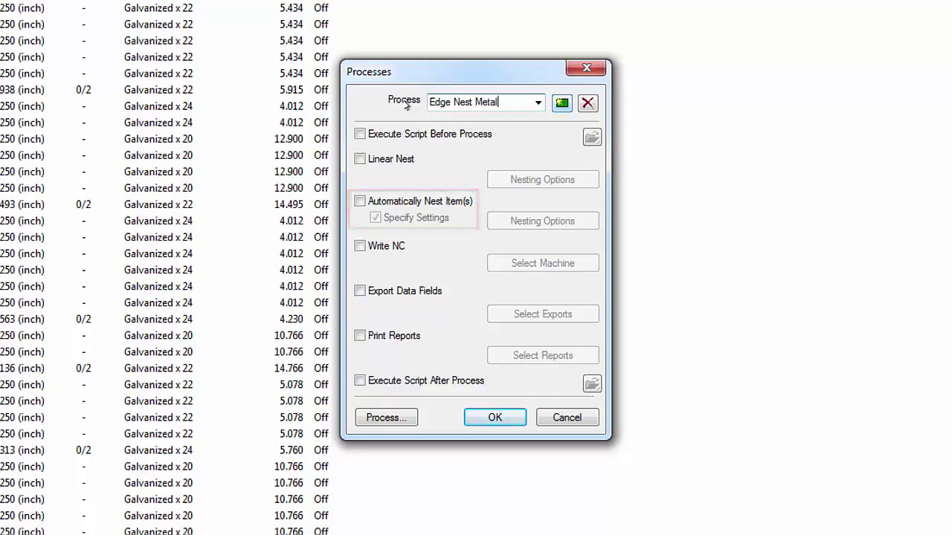
# - Enable automatic nesting for the process with the Edge Nesting method, turn off Nest Insulation Developments, and accept the options
pyautogui.click(360, 200)
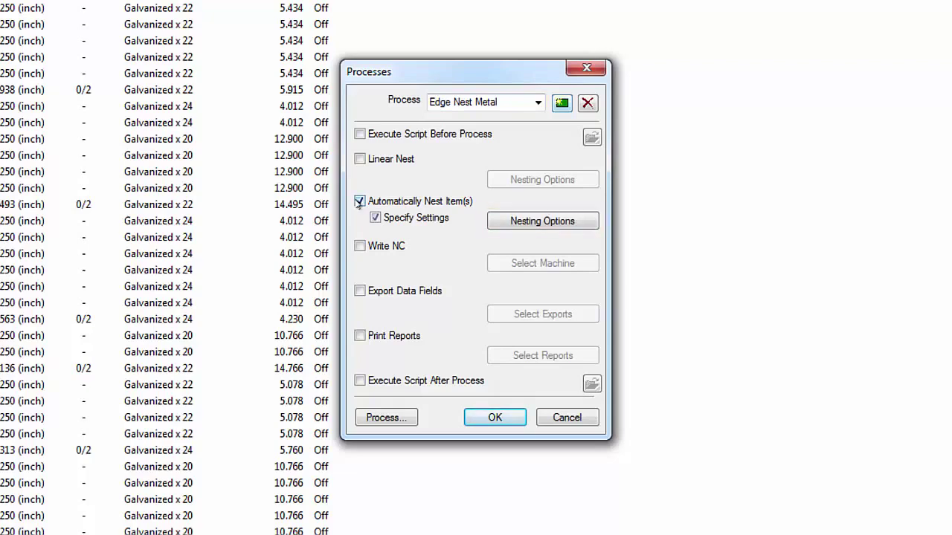
pyautogui.click(528, 220)
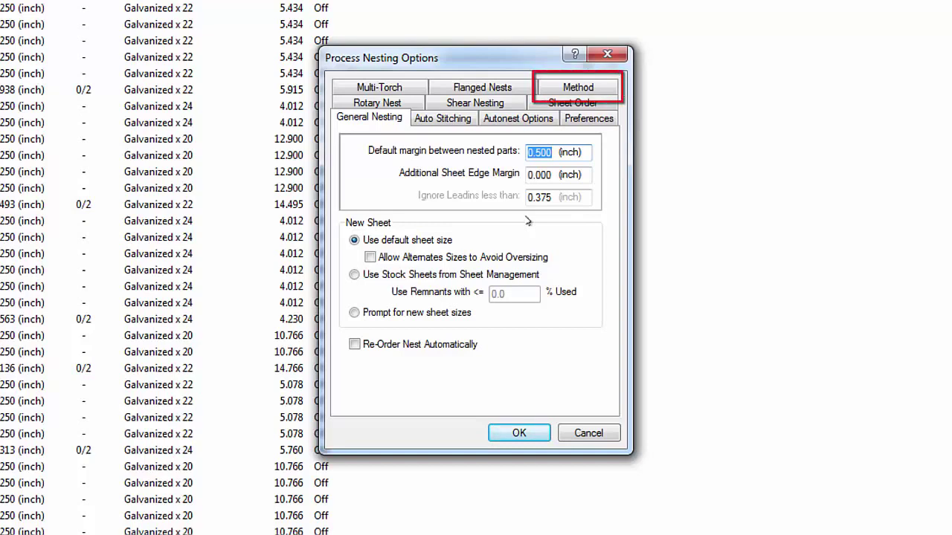
pyautogui.click(576, 87)
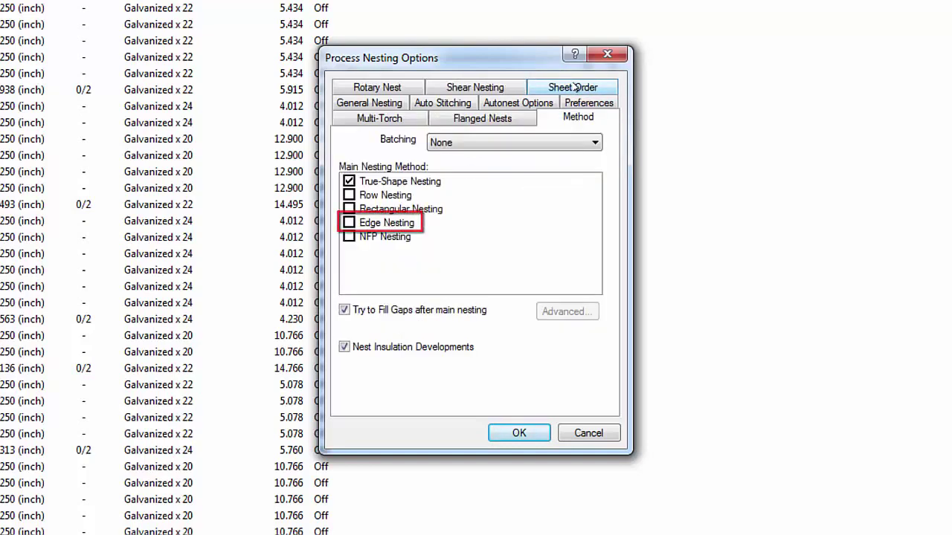
pyautogui.click(351, 222)
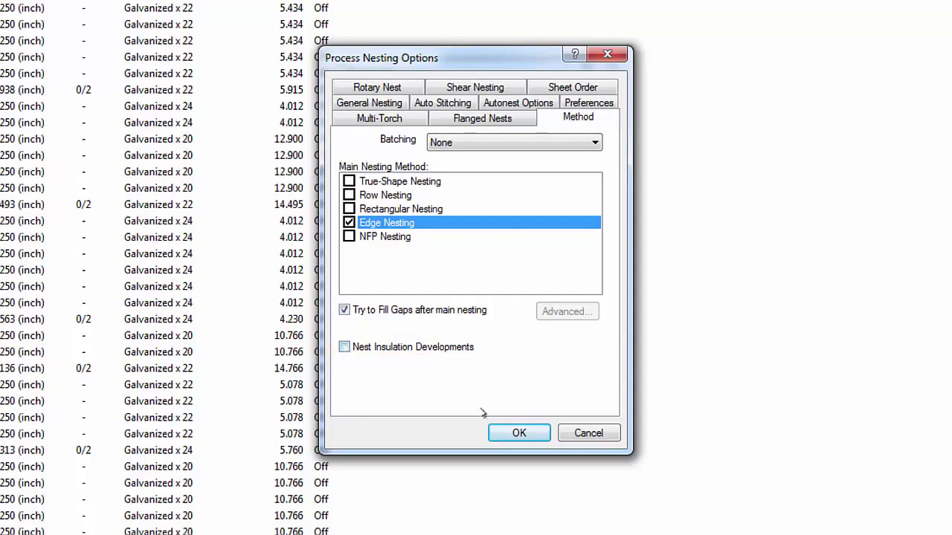
pyautogui.click(510, 432)
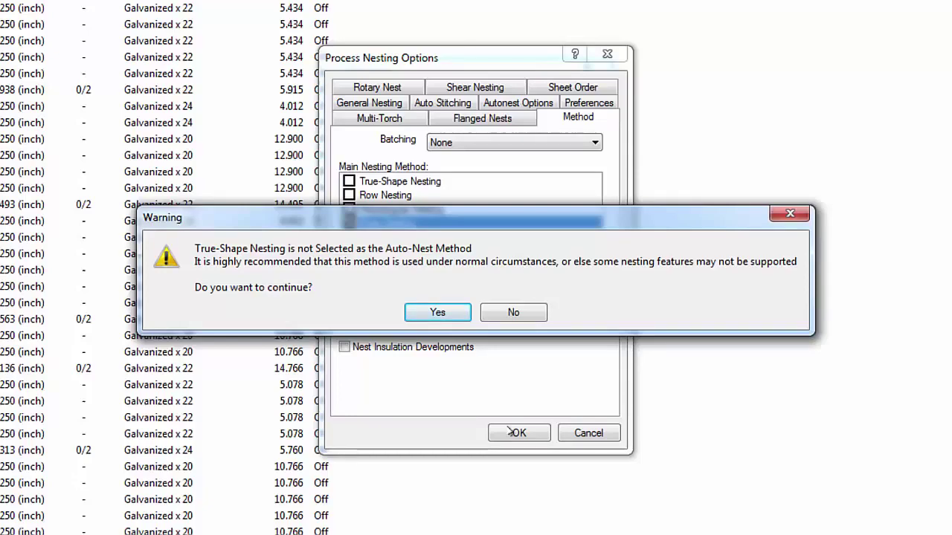
pyautogui.click(438, 312)
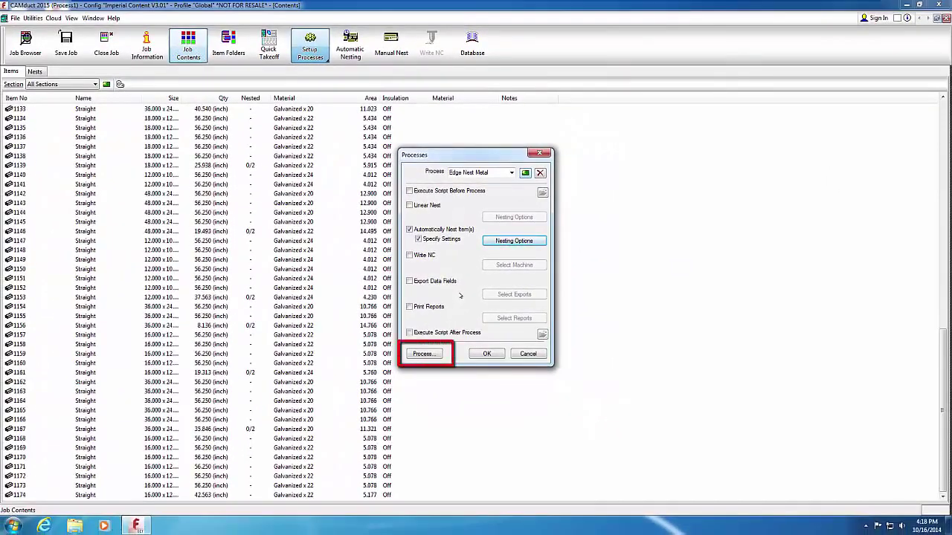
# - Run the Edge Nest Metal process on the job and show the resulting nests
pyautogui.click(432, 355)
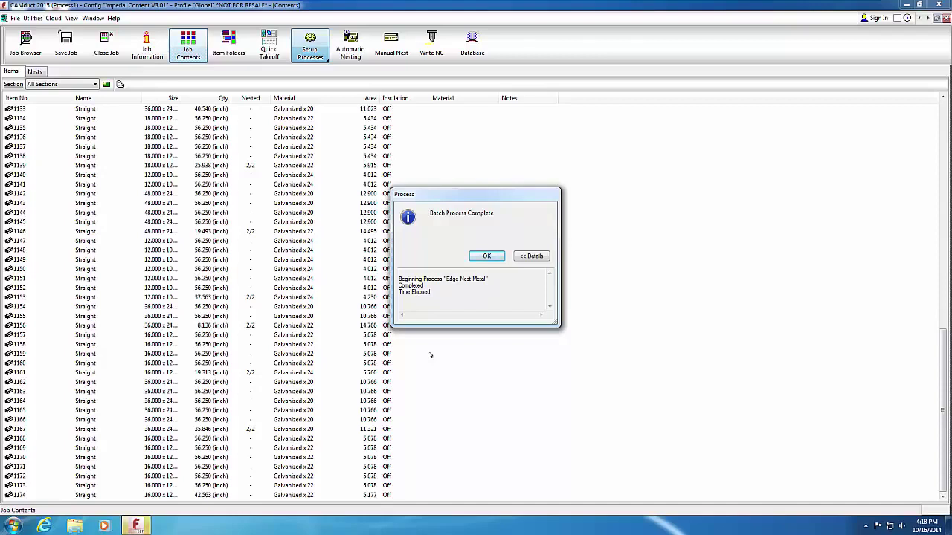
pyautogui.click(480, 256)
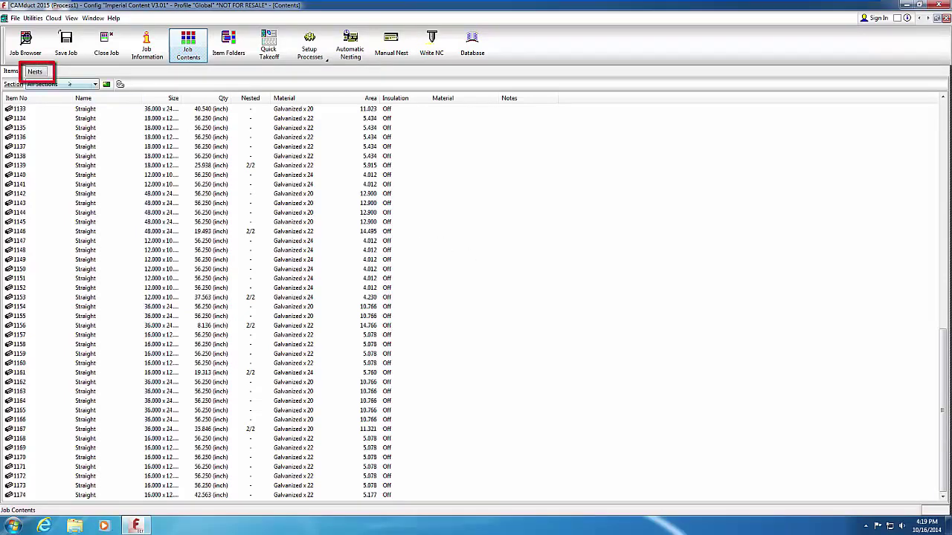
pyautogui.click(34, 71)
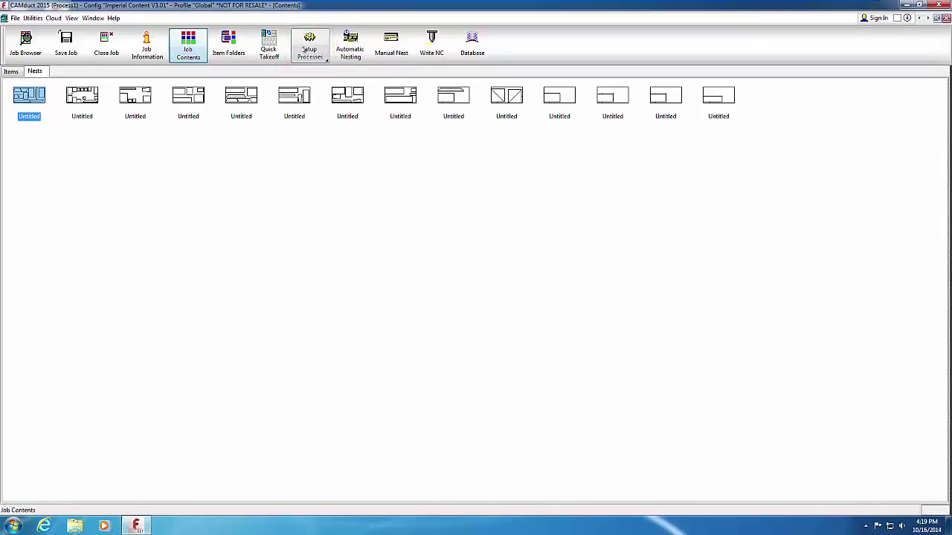
# - Run the Edge Nest Metal process again from the process setup
pyautogui.click(303, 48)
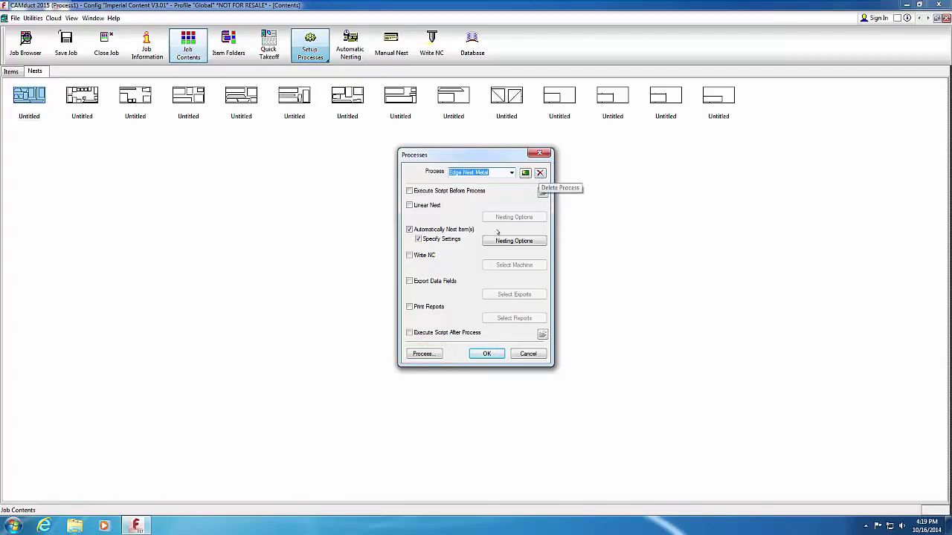
pyautogui.click(424, 354)
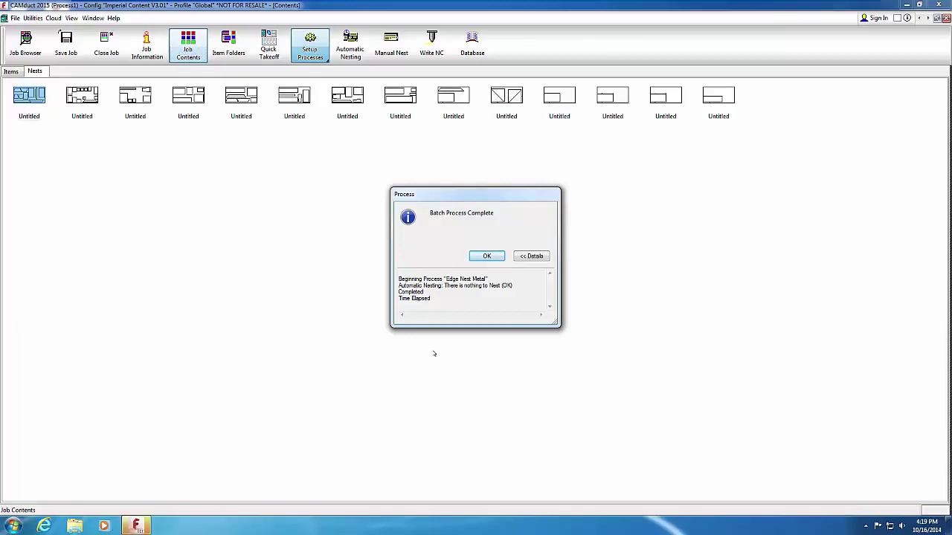
pyautogui.click(487, 256)
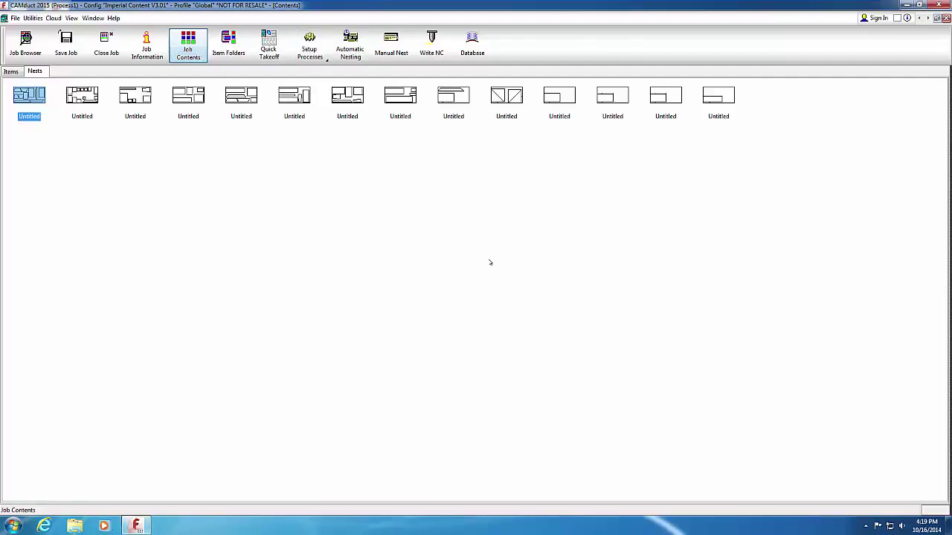
# - Run Edge Nest Metal directly from the list of saved processes, without opening the process setup
pyautogui.click(328, 61)
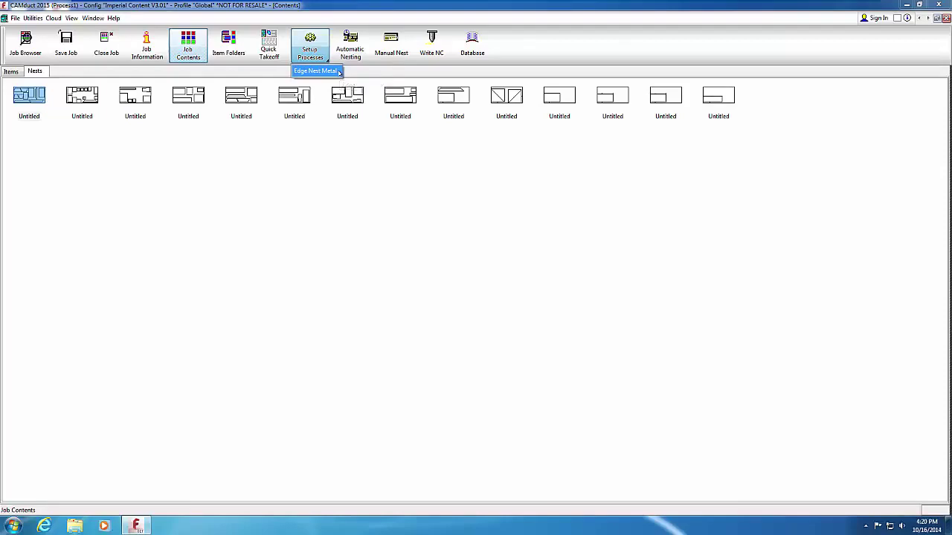
pyautogui.click(338, 71)
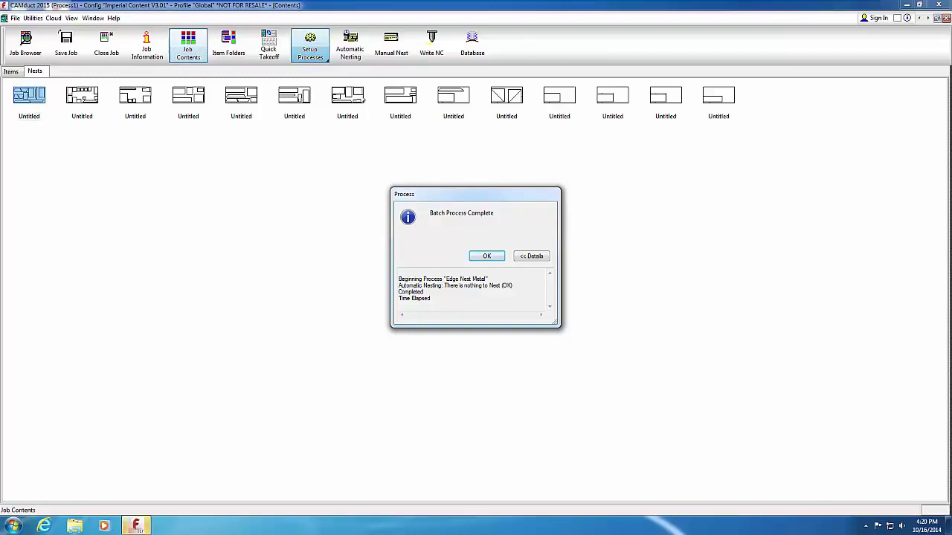
pyautogui.click(477, 257)
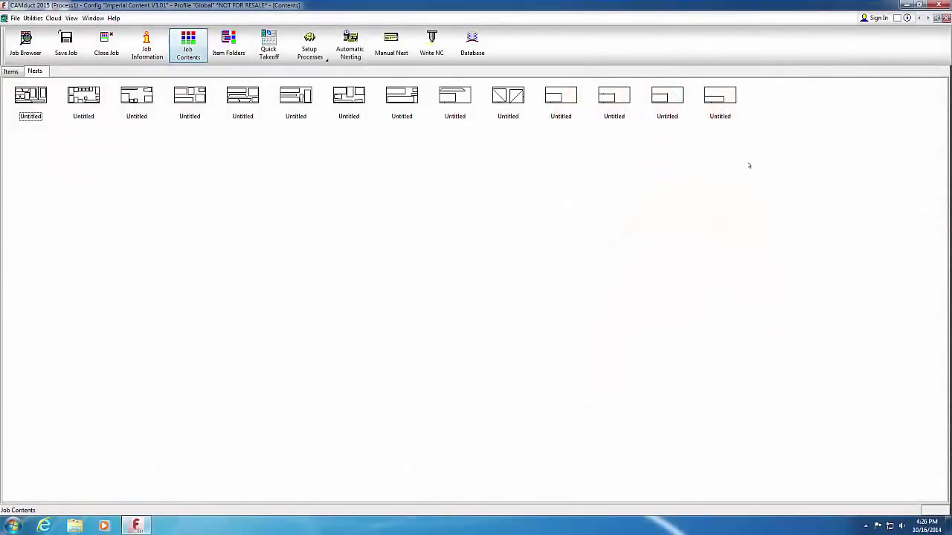
# - Delete all nests in the job, removing the parts from every sheet
pyautogui.moveTo(748, 165); pyautogui.dragTo(18, 86)
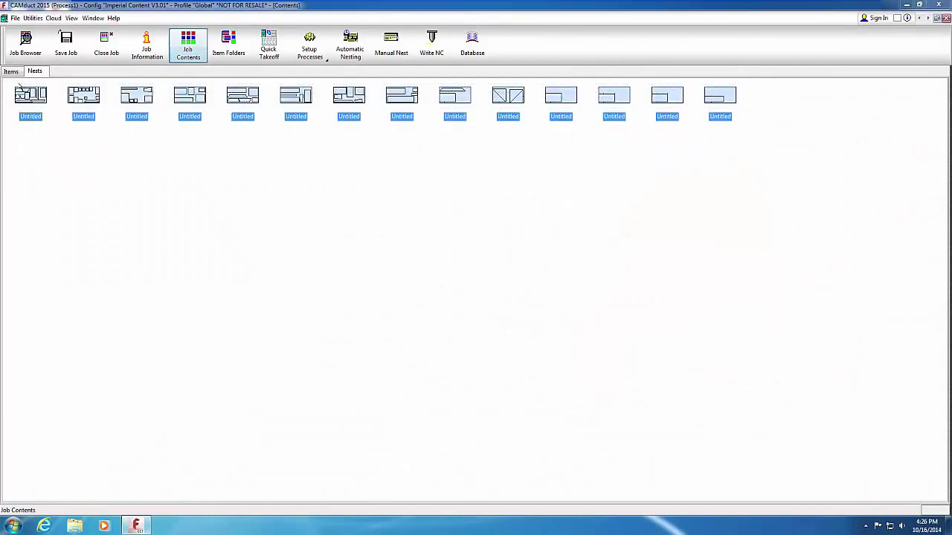
pyautogui.press('Delete')
pyautogui.click(468, 279)
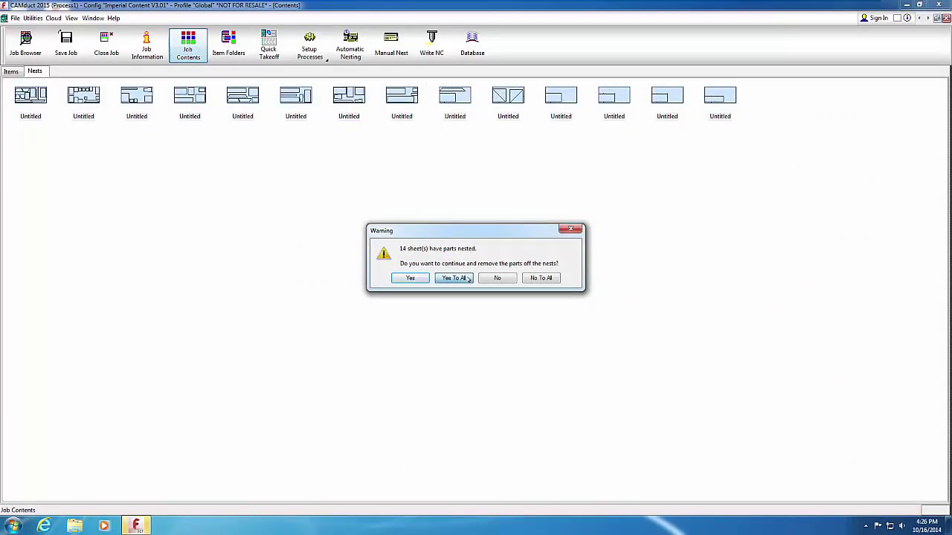
# - Rename the Edge Nest Metal process as "Nest+NC+Print"
pyautogui.click(310, 45)
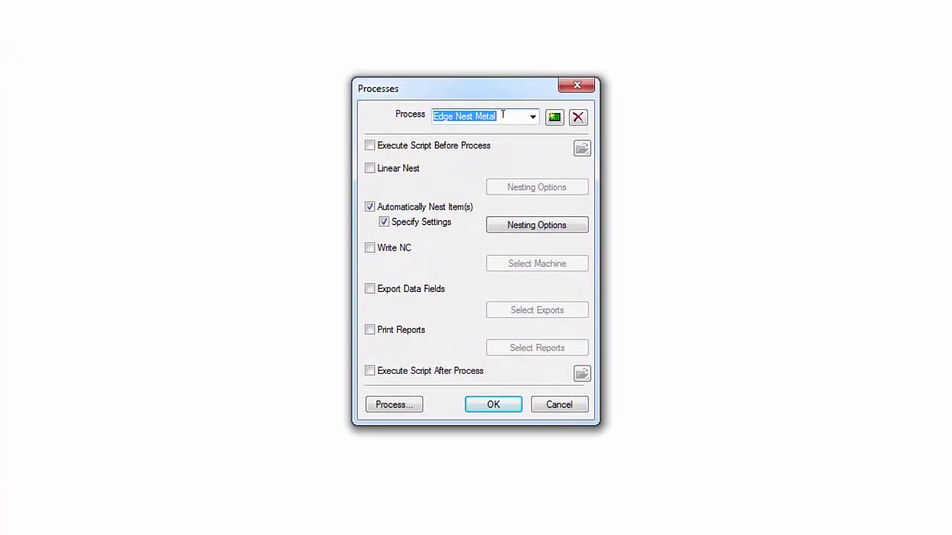
pyautogui.write('Nest+N')
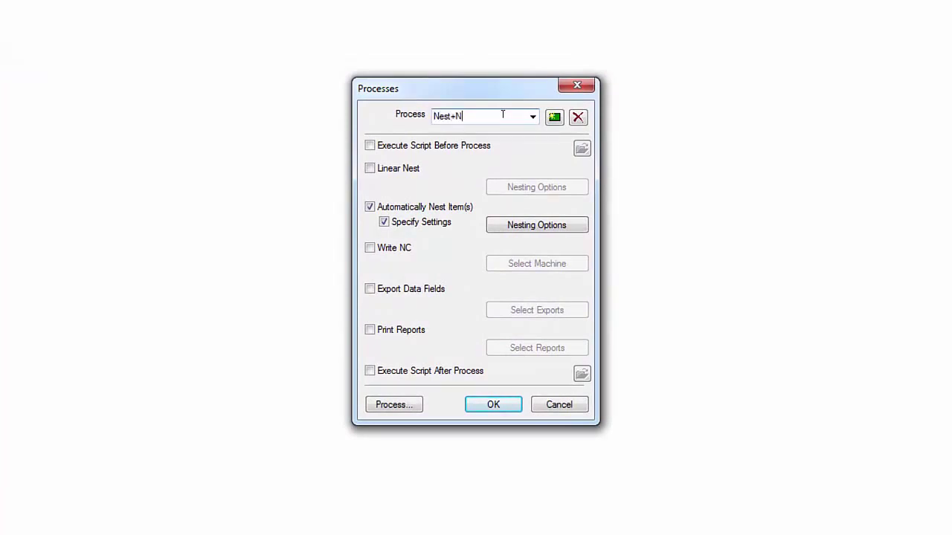
pyautogui.write('C+Print')
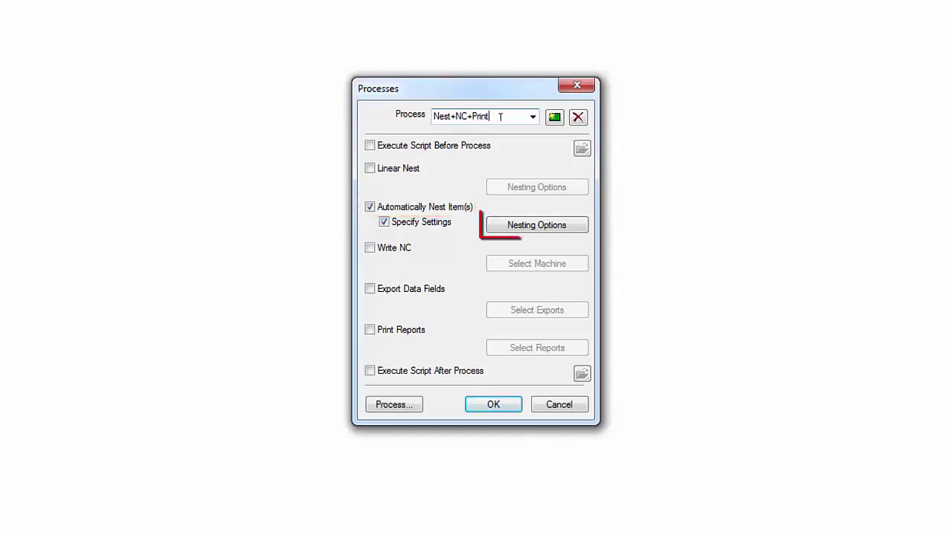
# - Set the process's main nesting method to True-Shape Nesting and enable Nest Insulation Developments
pyautogui.click(535, 224)
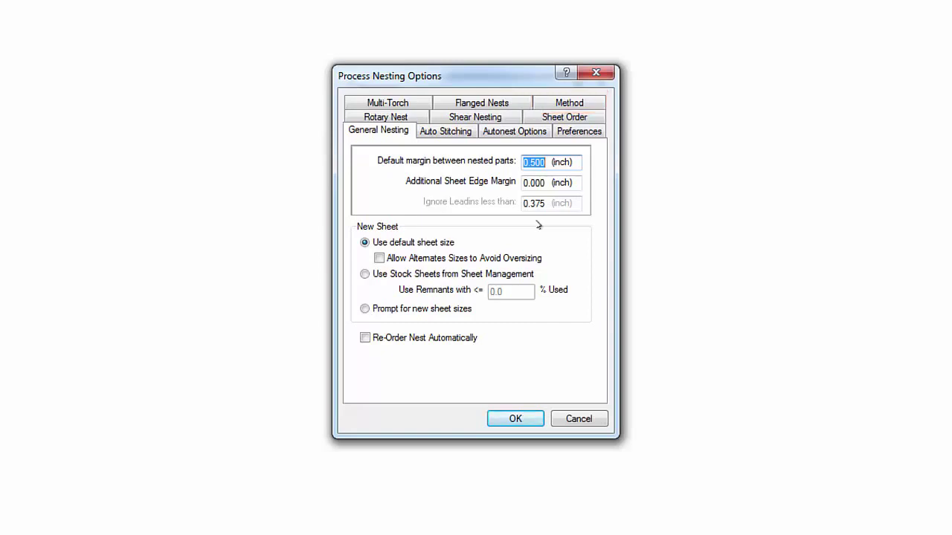
pyautogui.click(574, 103)
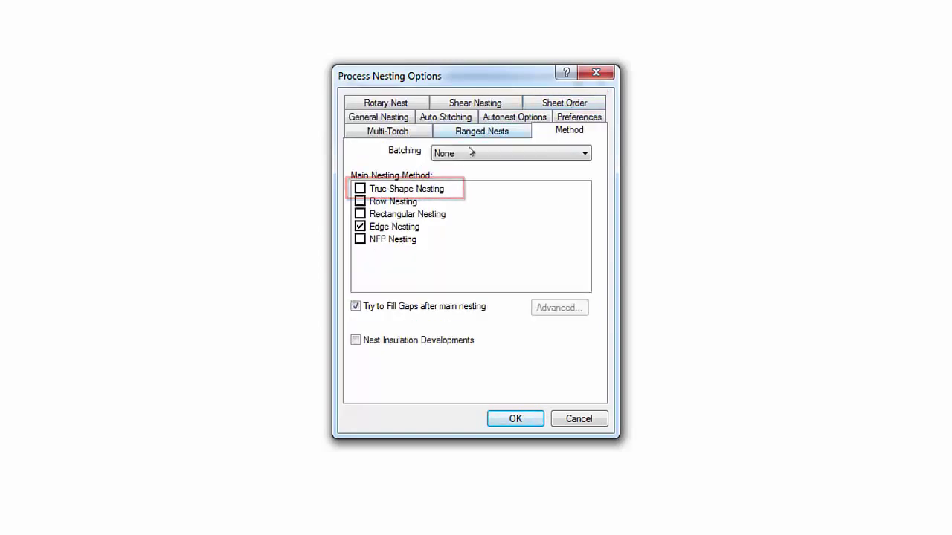
pyautogui.click(360, 189)
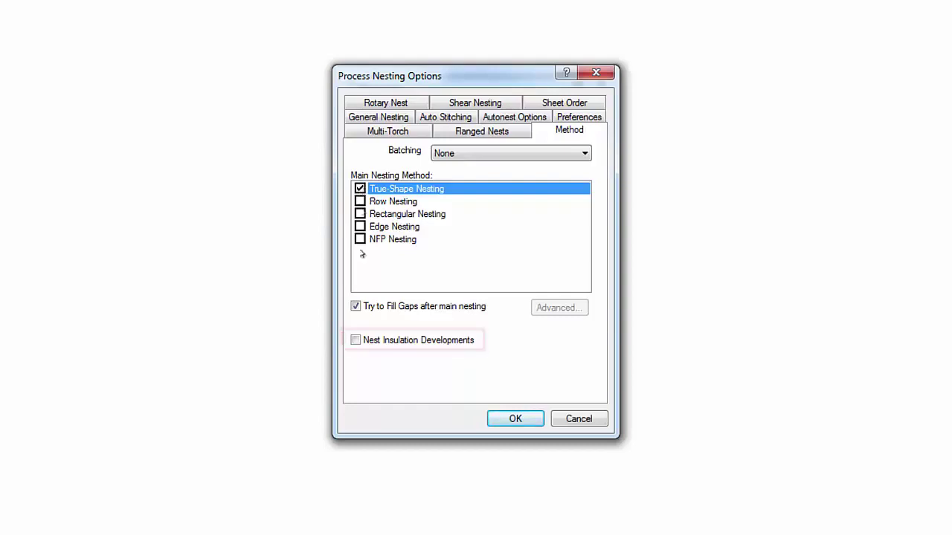
pyautogui.click(356, 340)
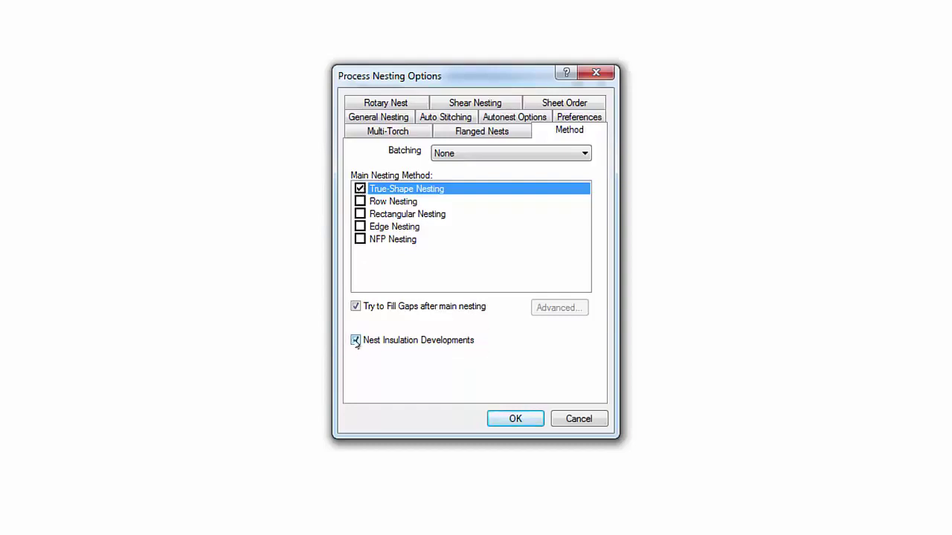
pyautogui.click(519, 420)
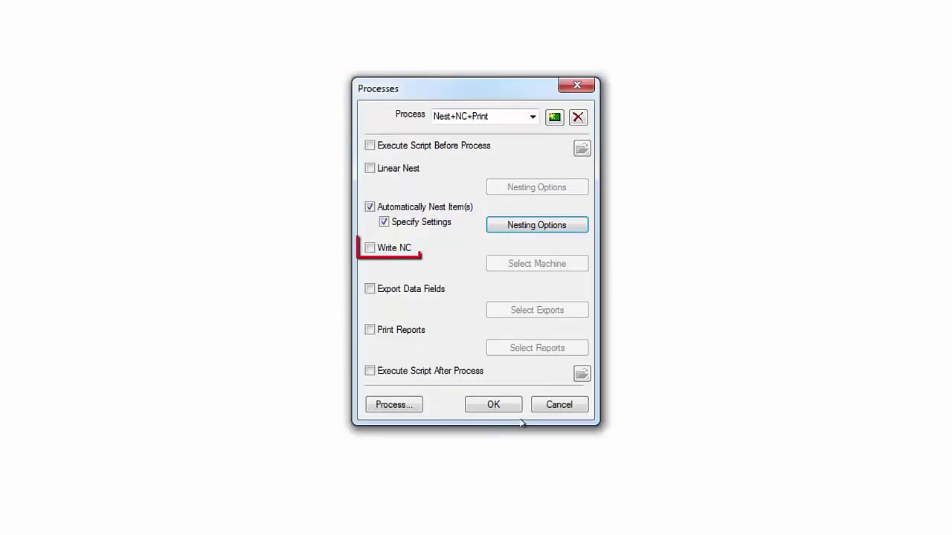
# - Enable Write NC for the process, keeping the Default (D6 Post Processor) machine and turning on Write Decoiler Output File
pyautogui.click(370, 248)
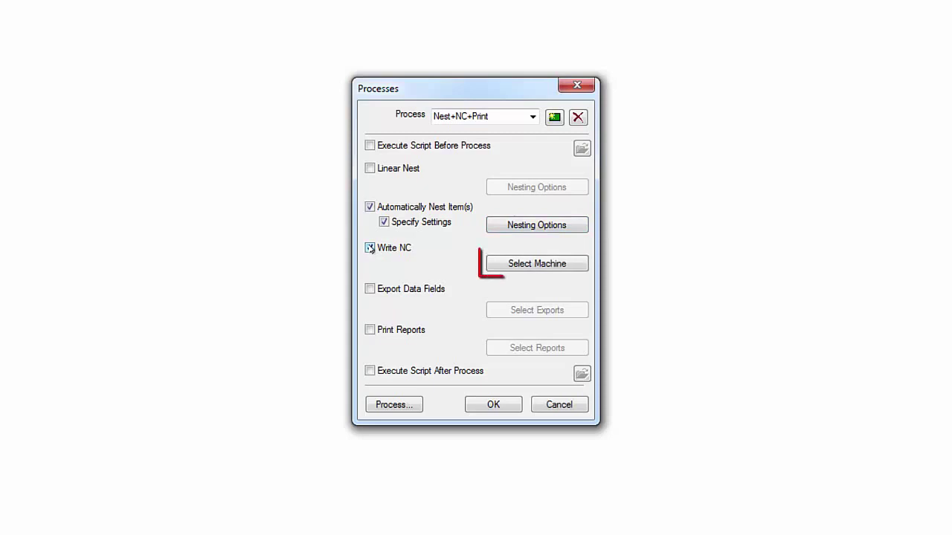
pyautogui.click(518, 267)
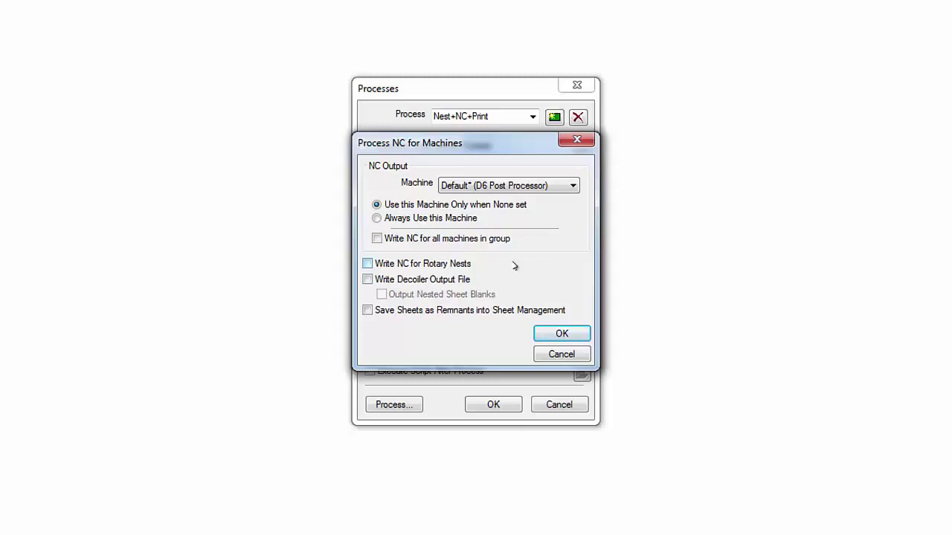
pyautogui.click(575, 187)
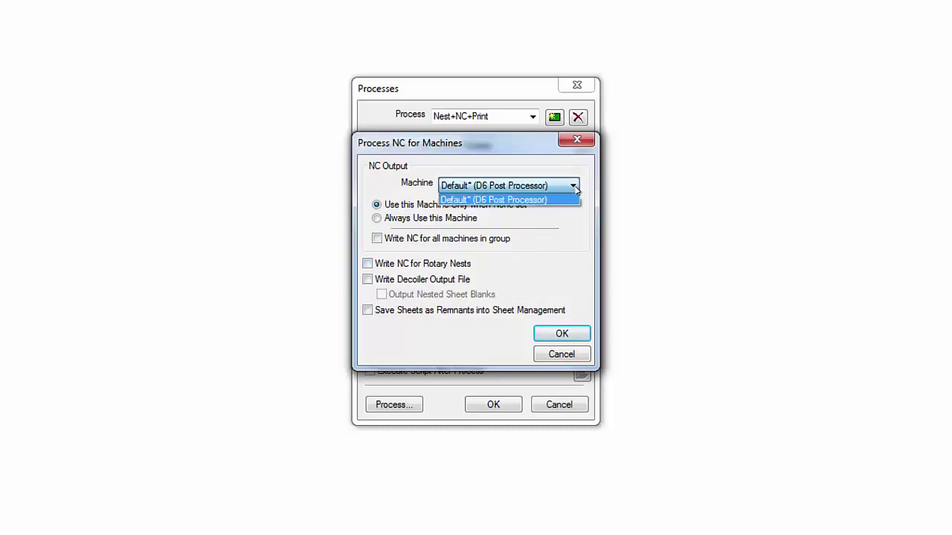
pyautogui.click(576, 190)
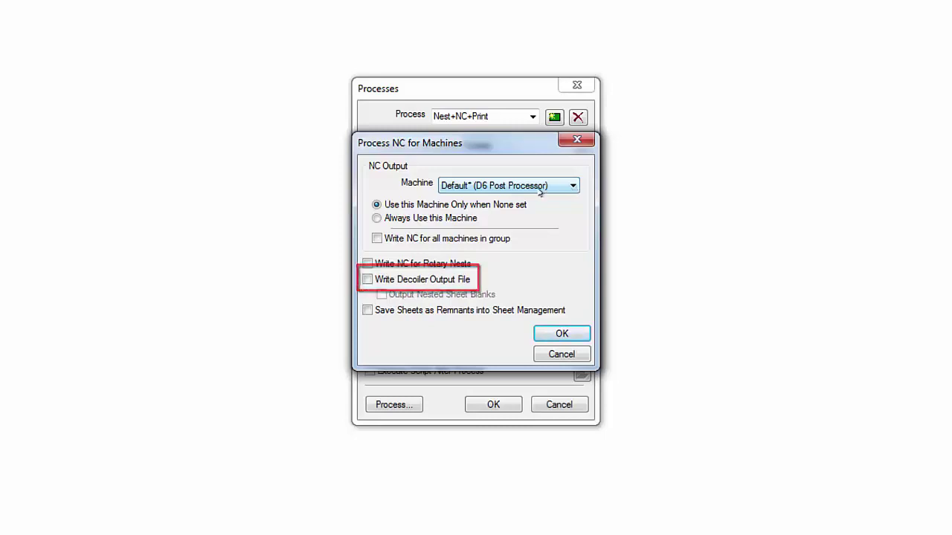
pyautogui.click(367, 280)
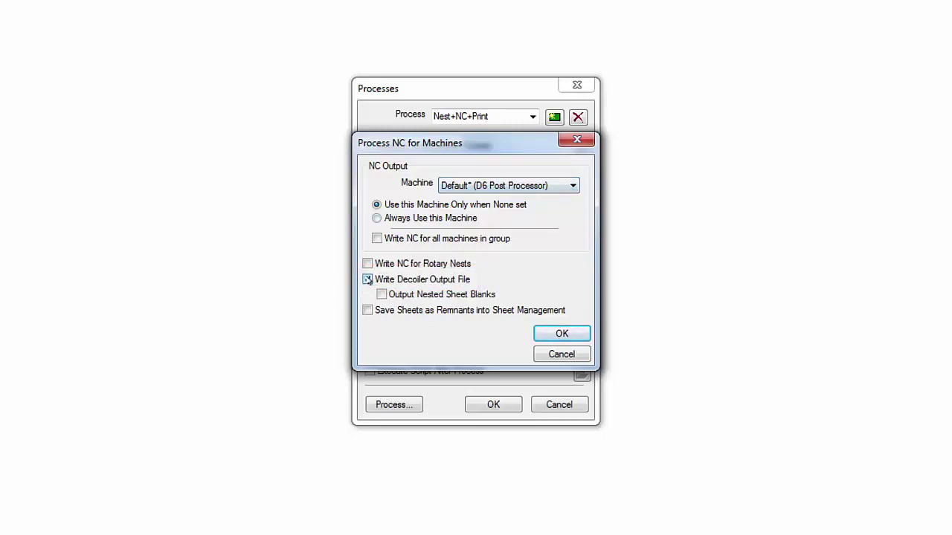
pyautogui.click(549, 336)
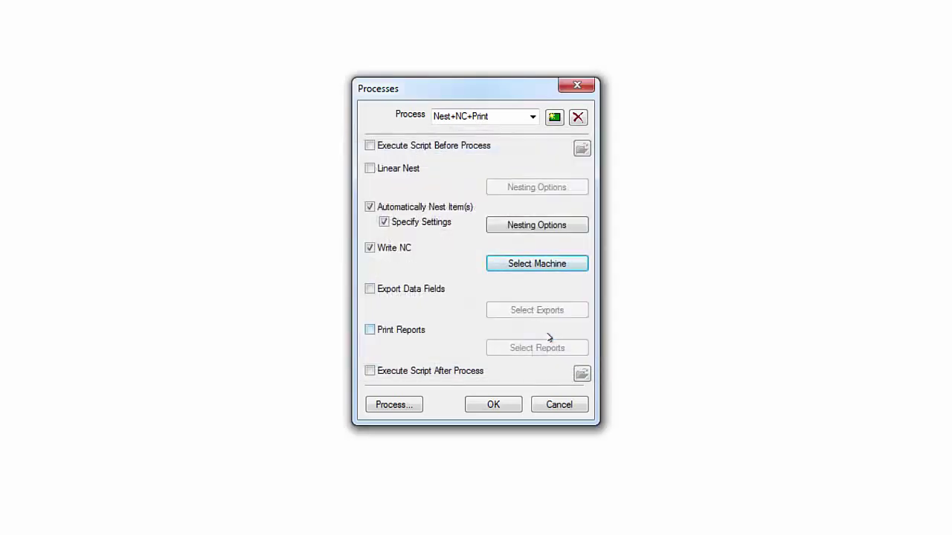
# - Enable Export Data Fields for the Nest+NC+Print process and select the Nest Information export
pyautogui.click(370, 289)
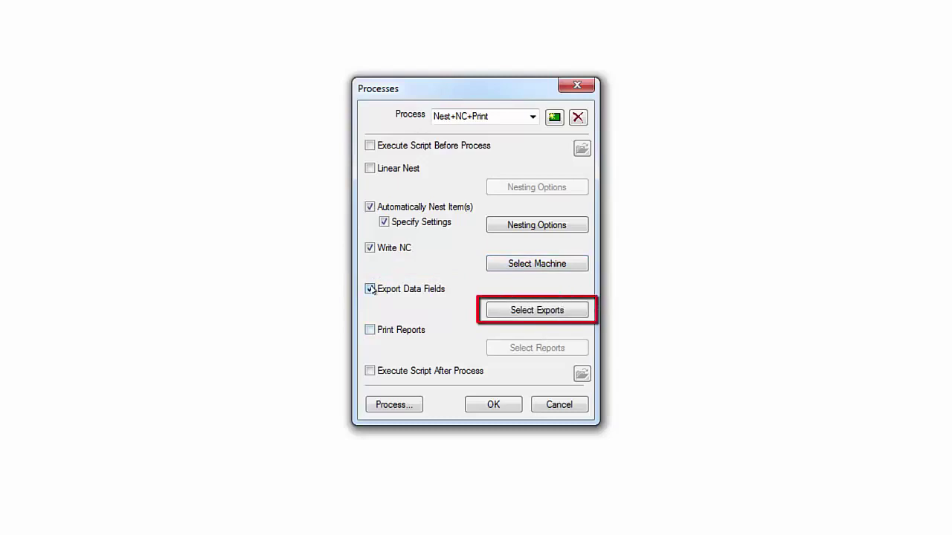
pyautogui.click(510, 310)
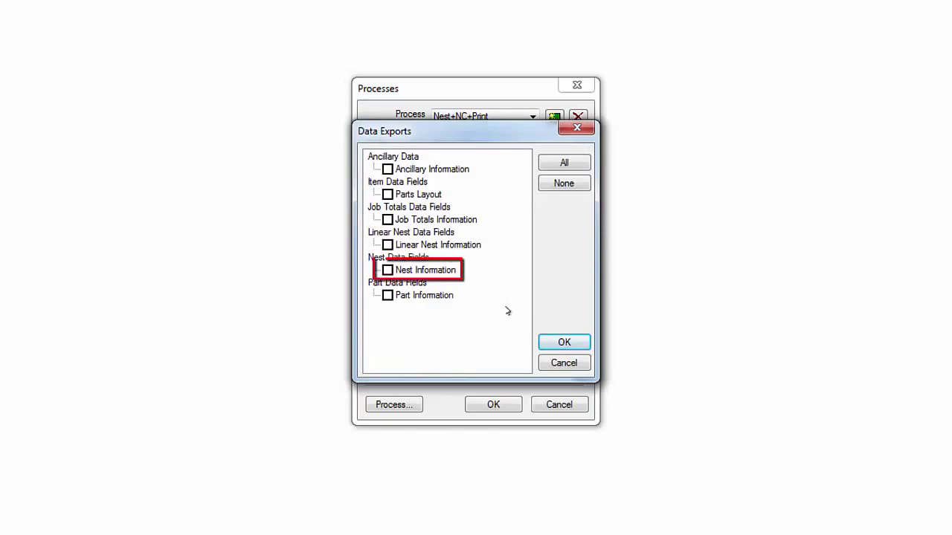
pyautogui.click(391, 271)
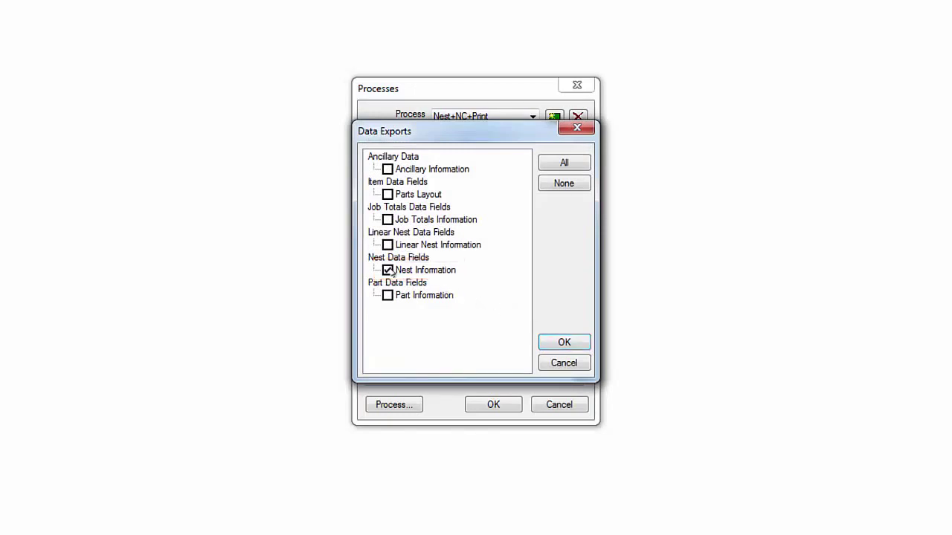
pyautogui.click(564, 342)
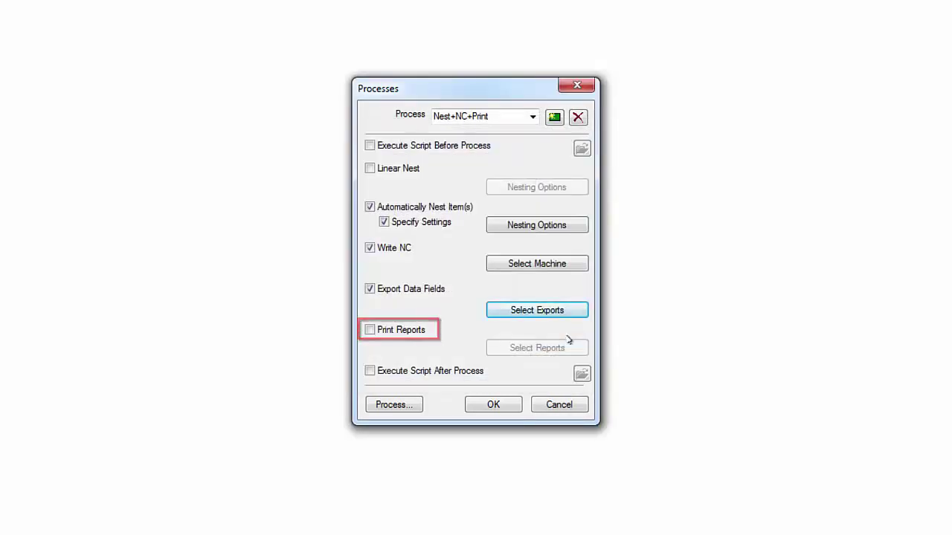
# - Enable Print Reports for the process, clear the preselected print tasks, and select Item, Nest, Part and Straight Labels
pyautogui.click(370, 330)
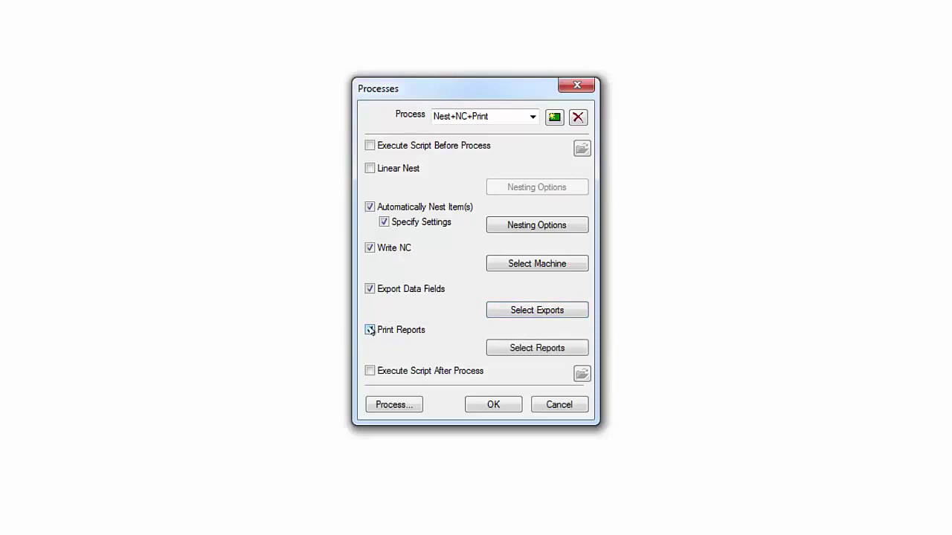
pyautogui.click(516, 350)
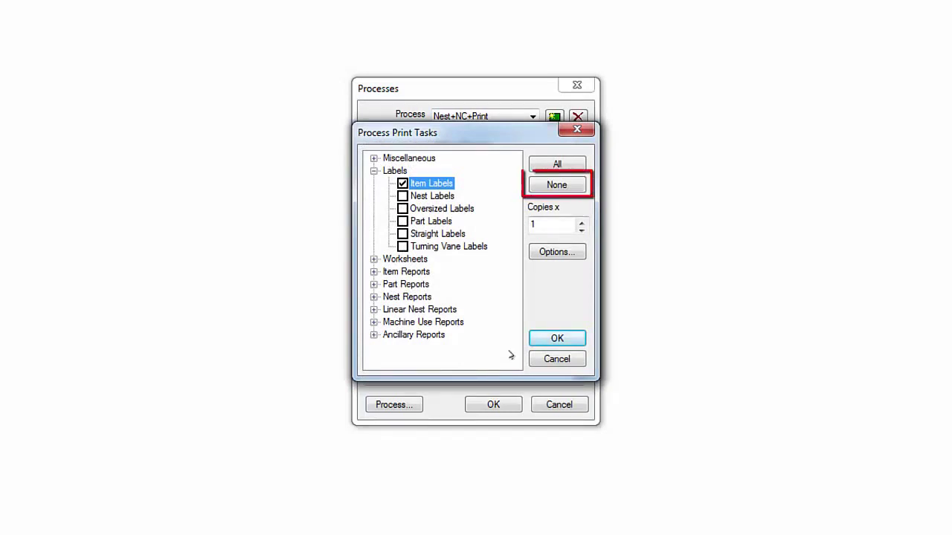
pyautogui.click(545, 188)
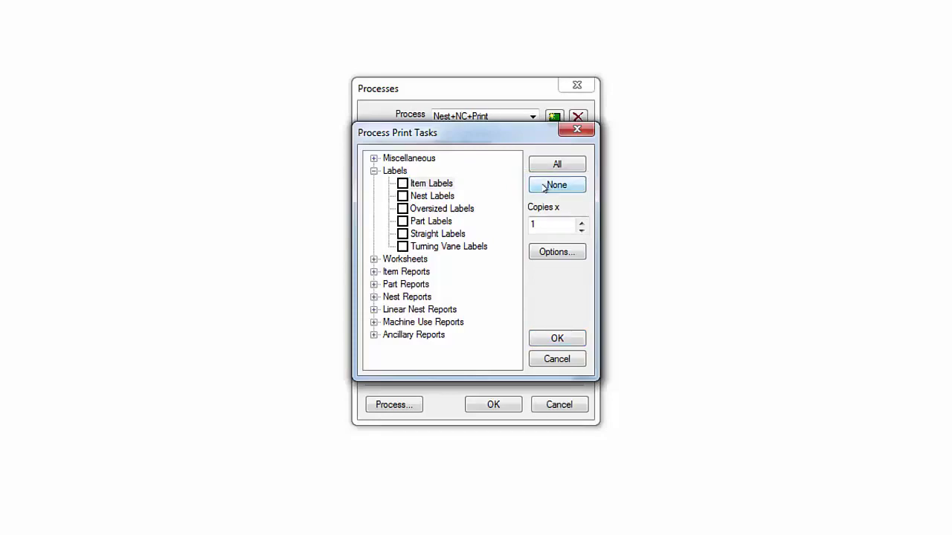
pyautogui.click(402, 183)
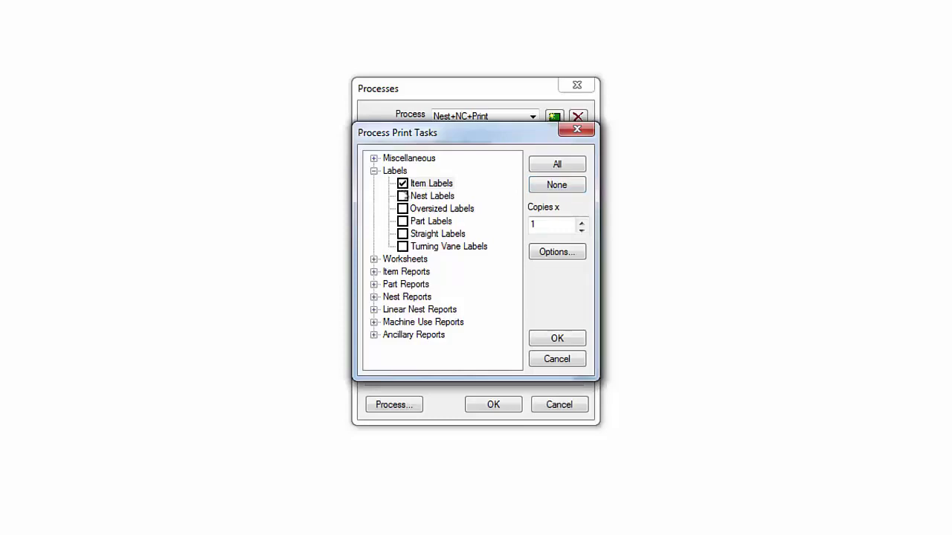
pyautogui.click(402, 197)
pyautogui.click(402, 221)
pyautogui.click(402, 234)
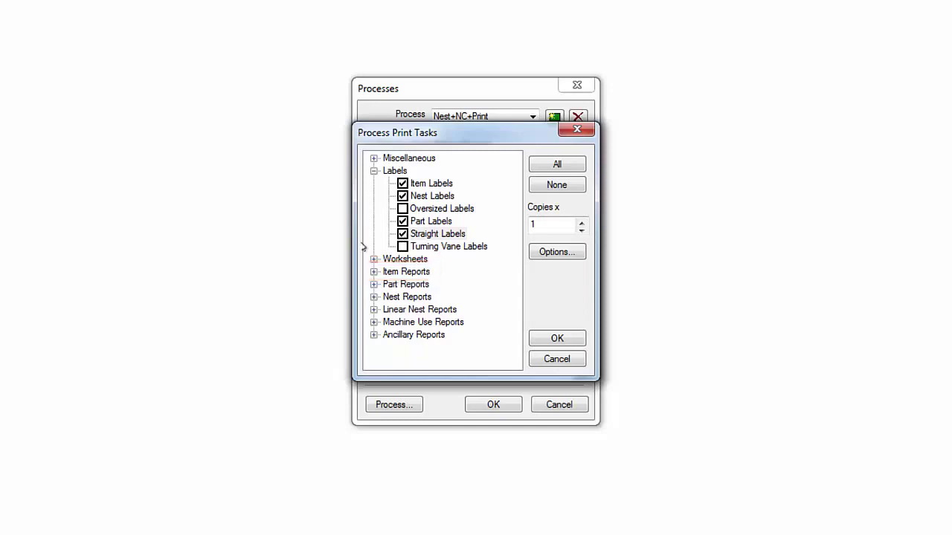
# - Add the Straights (Decoiled), Straights (Non-Standard) and Weight Summary item reports to the print tasks
pyautogui.click(373, 271)
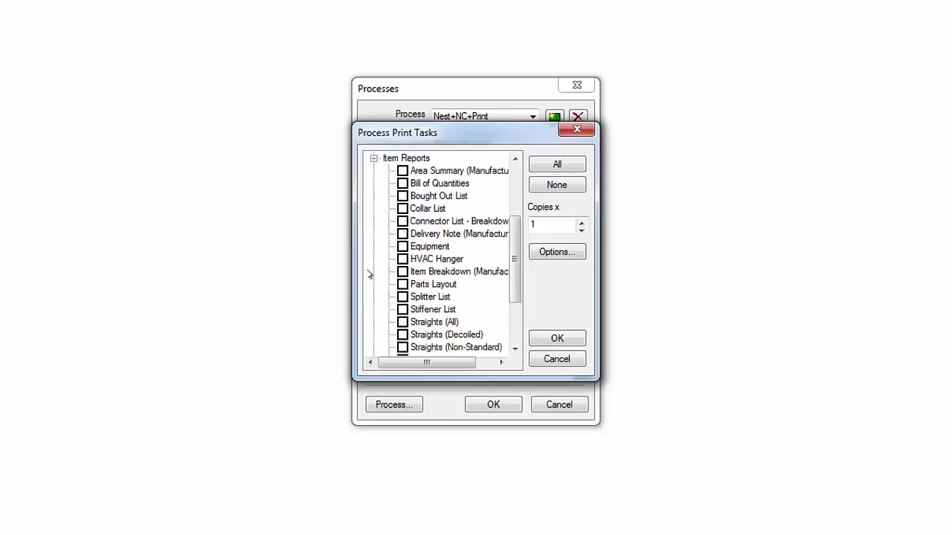
pyautogui.click(402, 335)
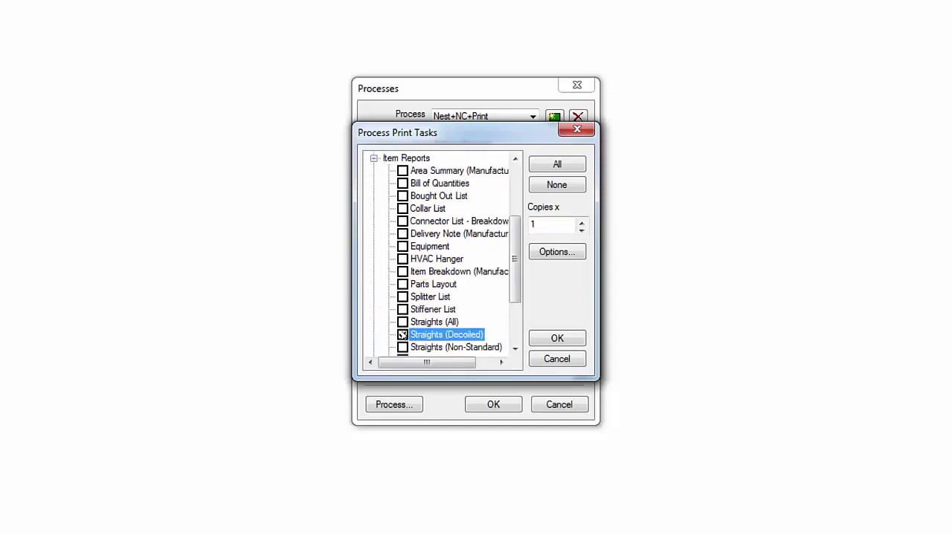
pyautogui.click(402, 347)
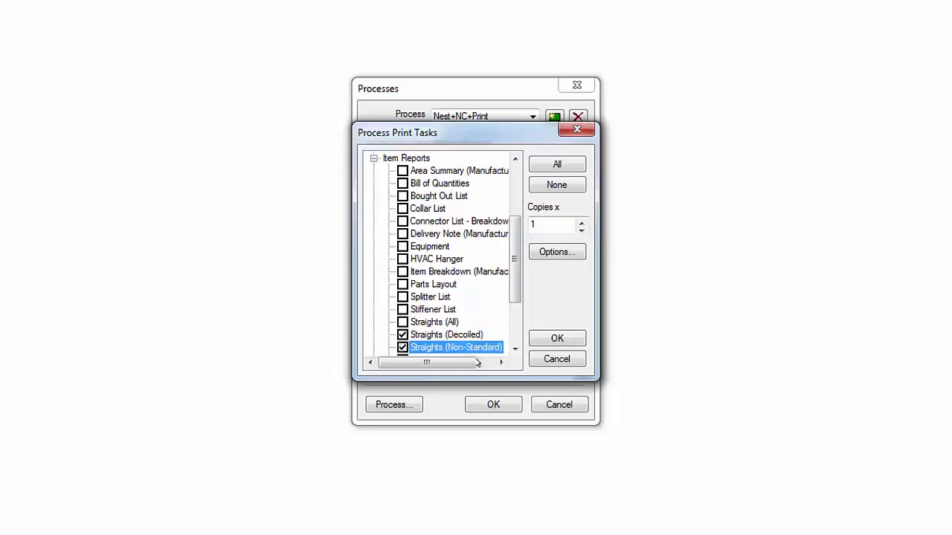
pyautogui.scroll(-1, 470, 342)
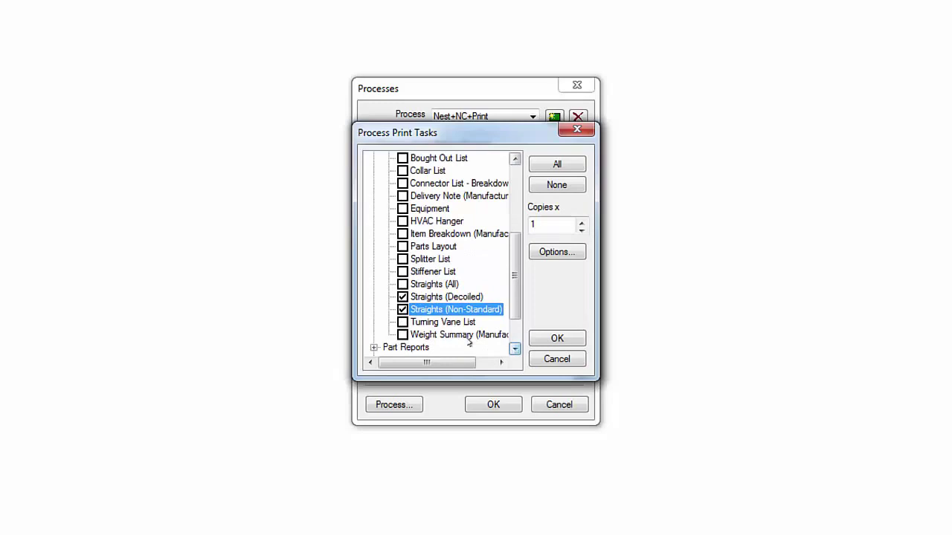
pyautogui.click(402, 334)
# - Add the Material Usage nest report and the Ancillary List report to the print tasks and accept the selection
pyautogui.click(515, 349)
pyautogui.click(515, 349)
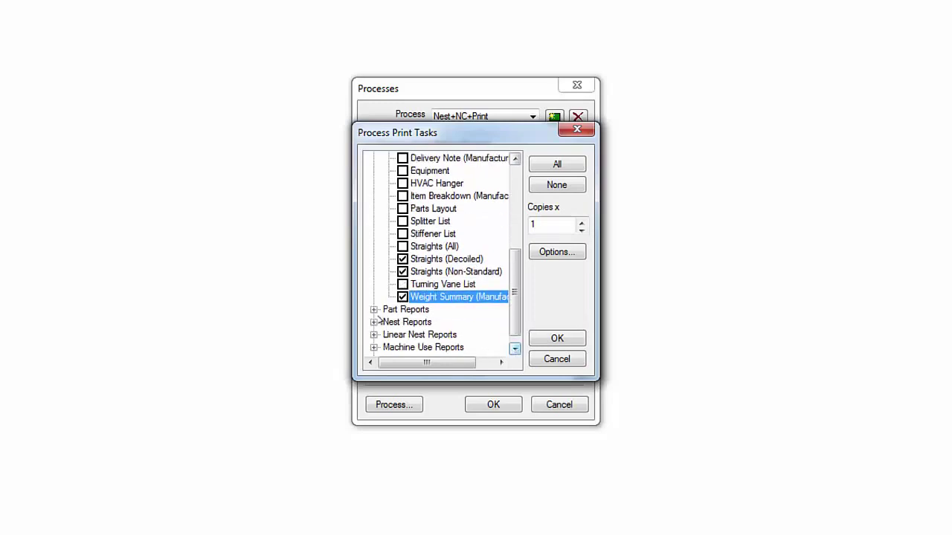
pyautogui.click(374, 322)
pyautogui.click(402, 335)
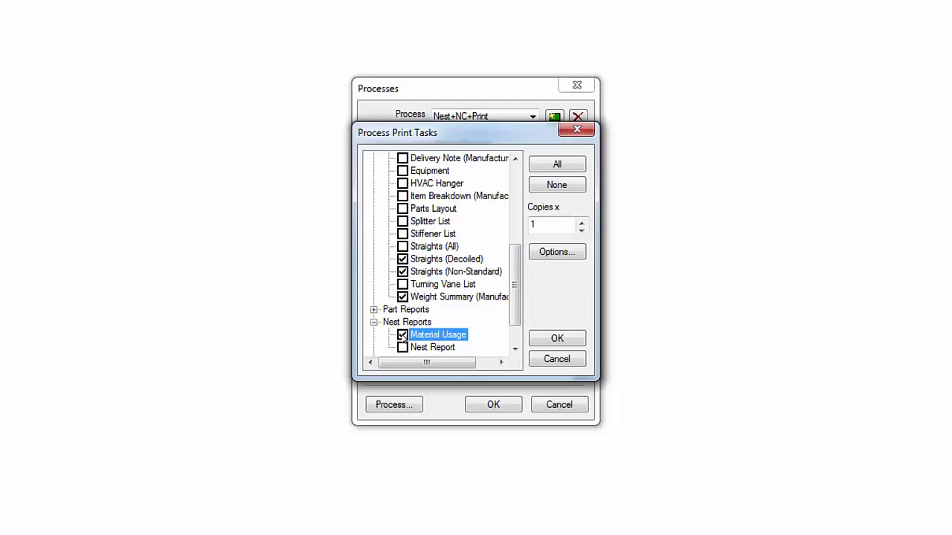
pyautogui.click(514, 349)
pyautogui.click(514, 348)
pyautogui.click(515, 349)
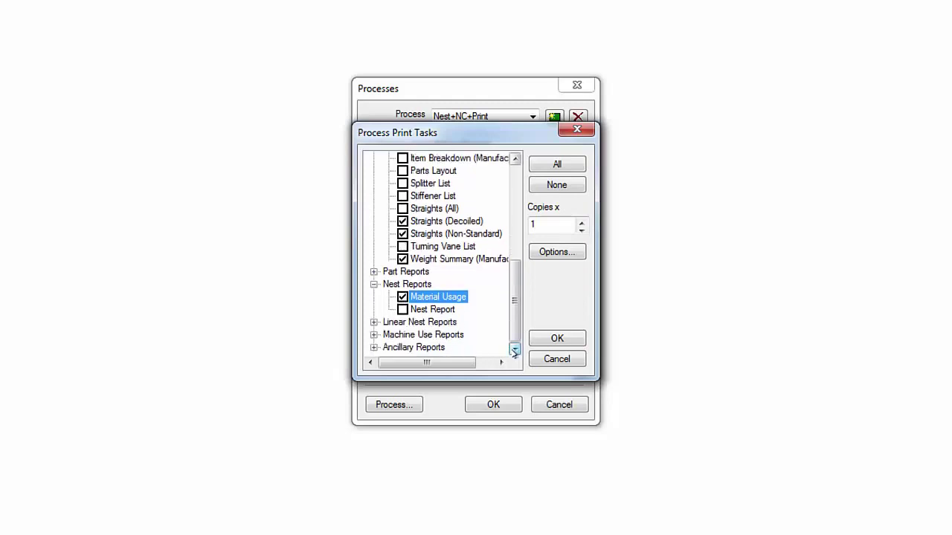
pyautogui.click(373, 347)
pyautogui.click(402, 347)
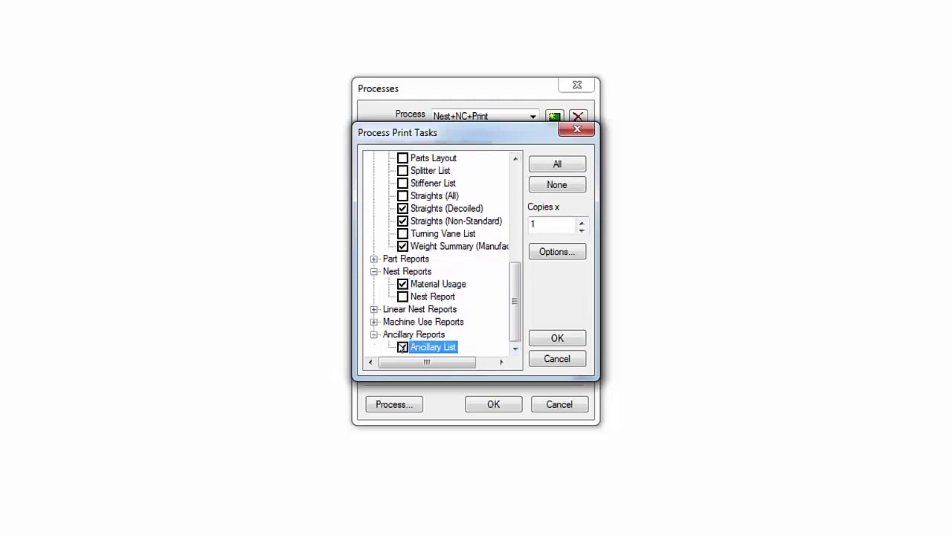
pyautogui.click(553, 339)
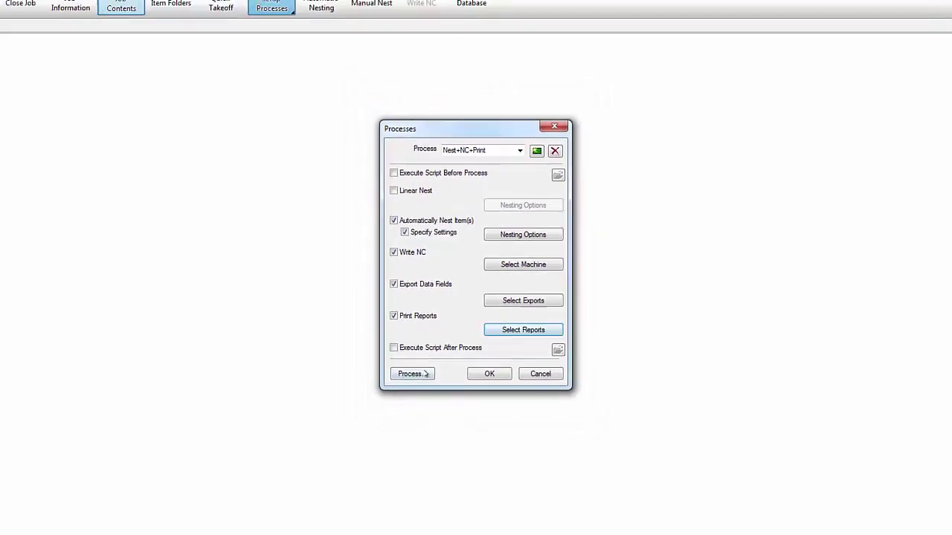
# - Run the Nest+NC+Print process on the current job and close the completion message
pyautogui.click(424, 374)
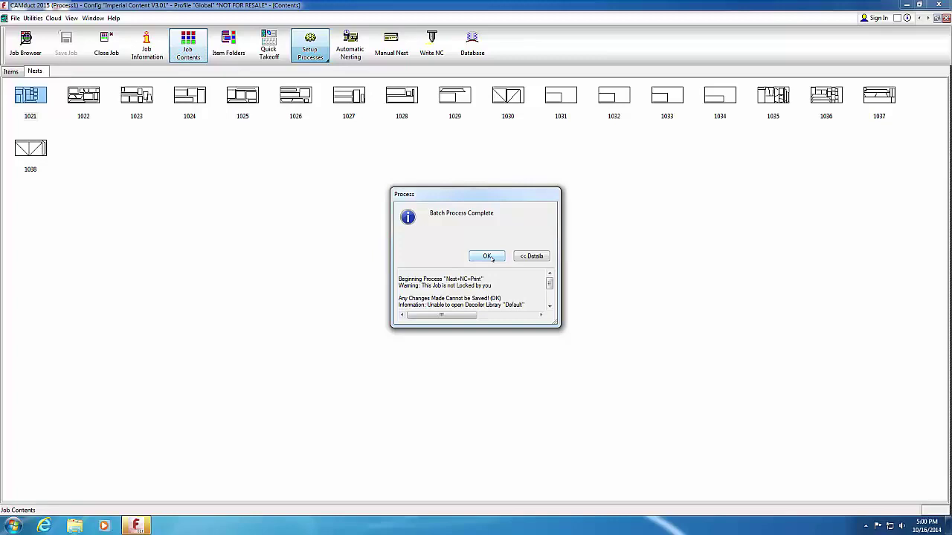
pyautogui.click(488, 257)
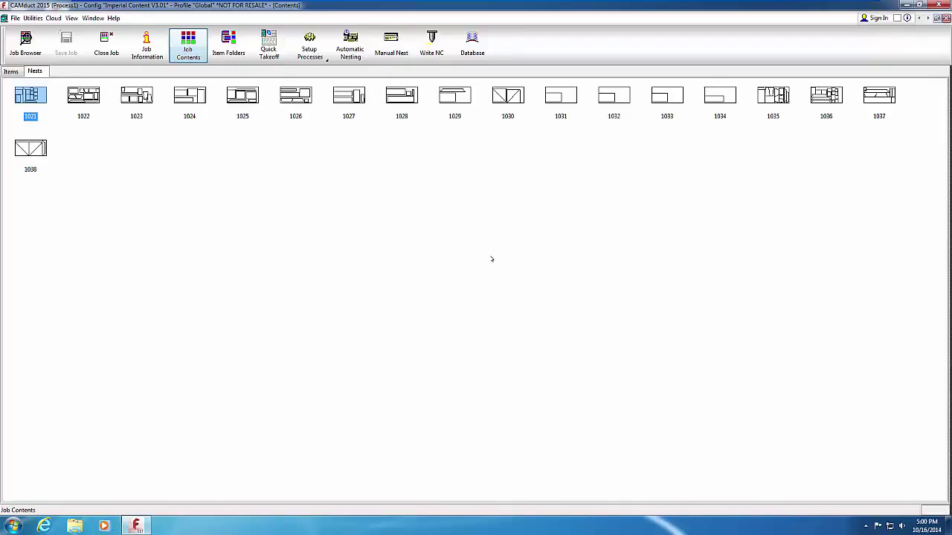
# - Select all the nests generated by the process, delete them from the job, and confirm the deletion
pyautogui.moveTo(904, 254); pyautogui.dragTo(22, 99)
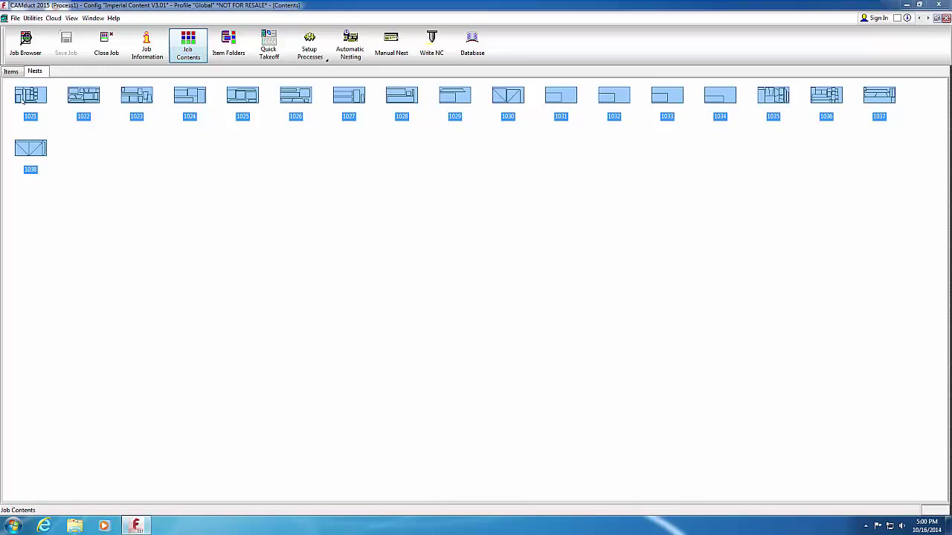
pyautogui.press('Delete')
pyautogui.click(458, 278)
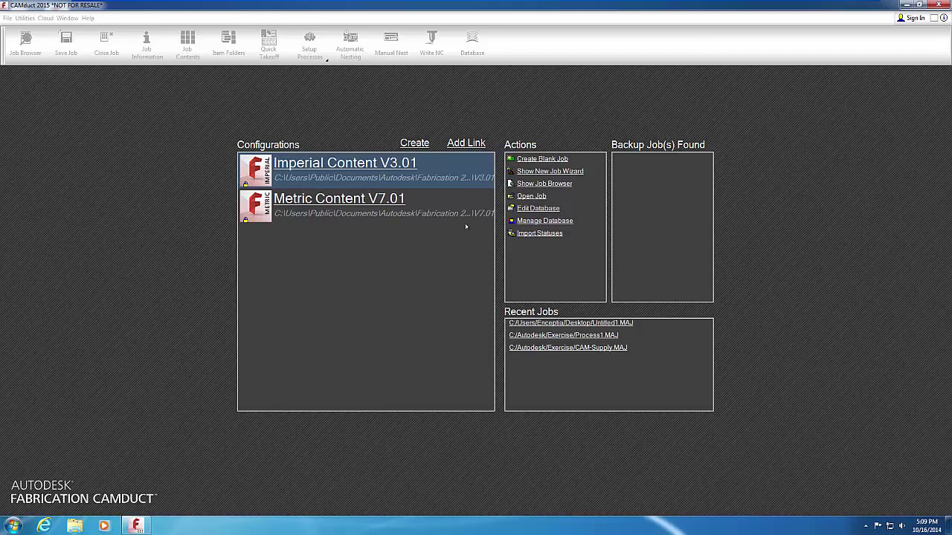
# - Use the New Job Wizard to start Batch Process Jobs Together for existing jobs
pyautogui.click(539, 172)
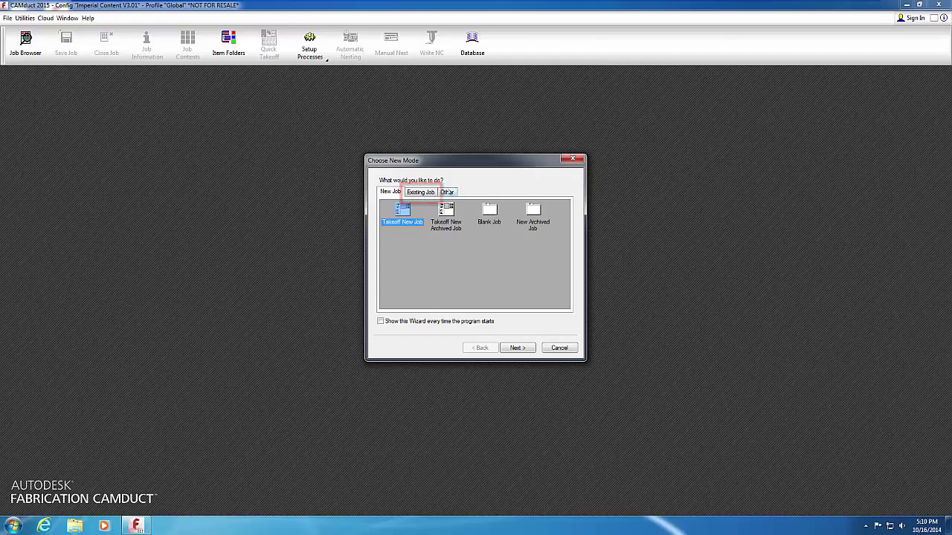
pyautogui.click(430, 192)
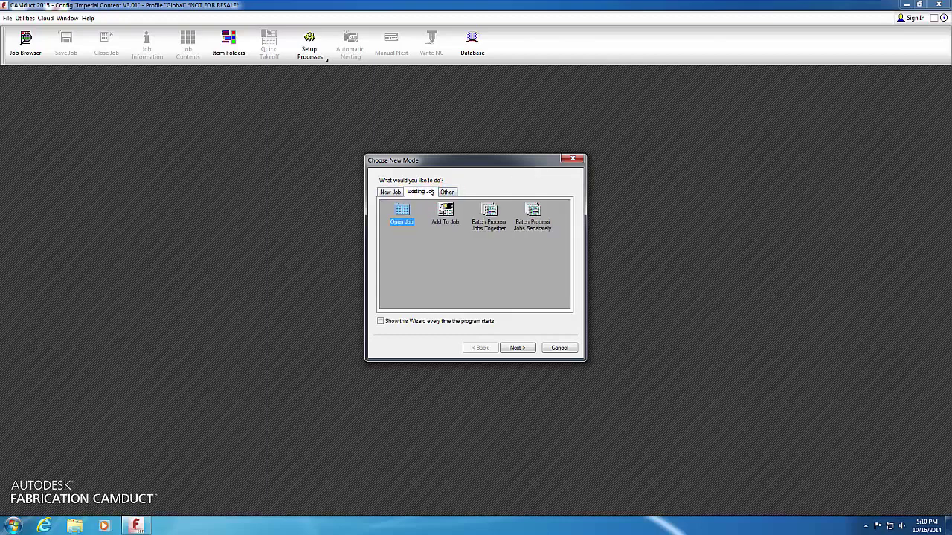
pyautogui.click(489, 211)
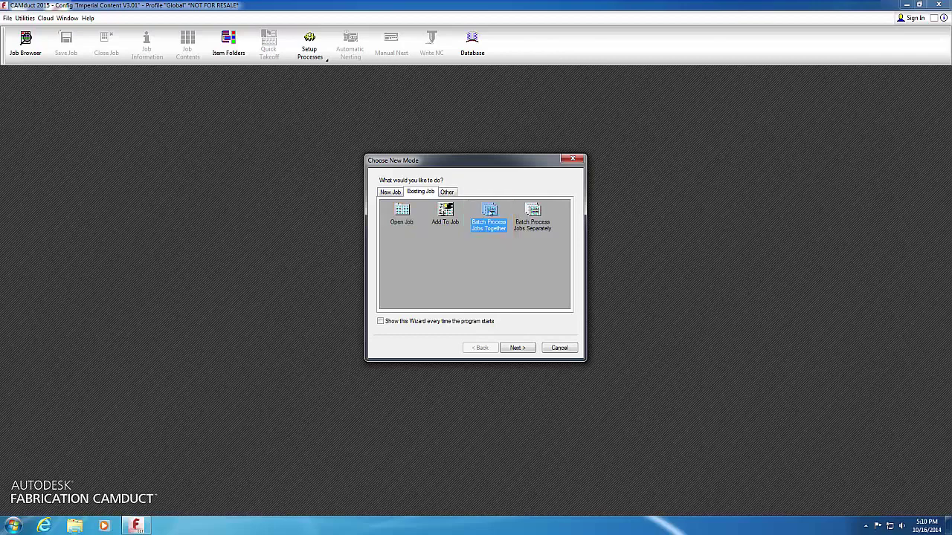
pyautogui.click(516, 347)
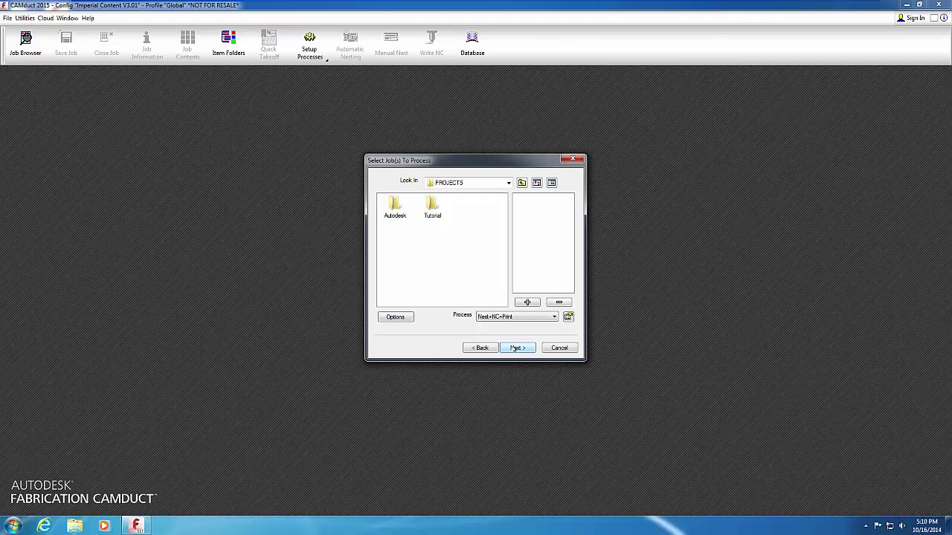
# - Add Process1.MAJ and Process2.MAJ from the Autodesk project's Exercise folder to the list of jobs to process
pyautogui.doubleClick(395, 207)
pyautogui.doubleClick(395, 207)
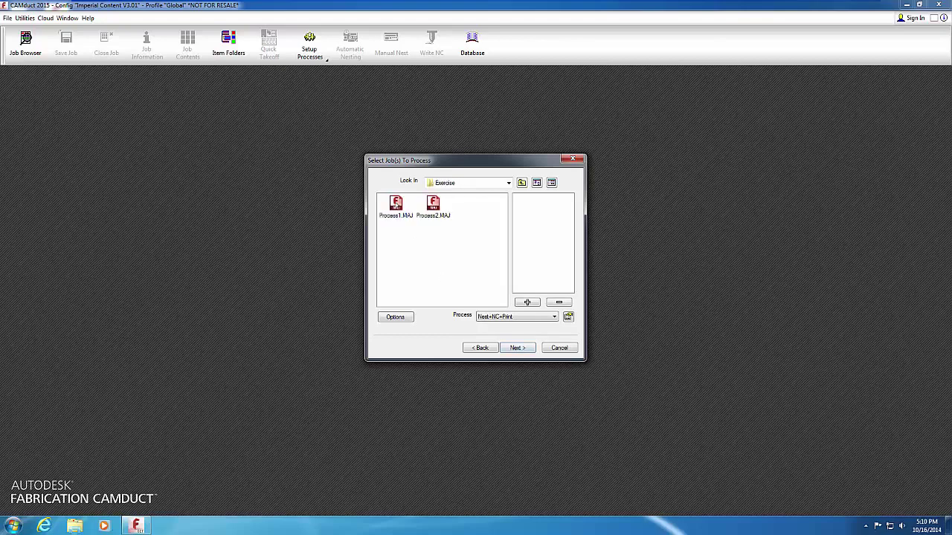
pyautogui.click(396, 205)
pyautogui.keyDown('ctrl'); pyautogui.click(434, 206); pyautogui.keyUp('ctrl')
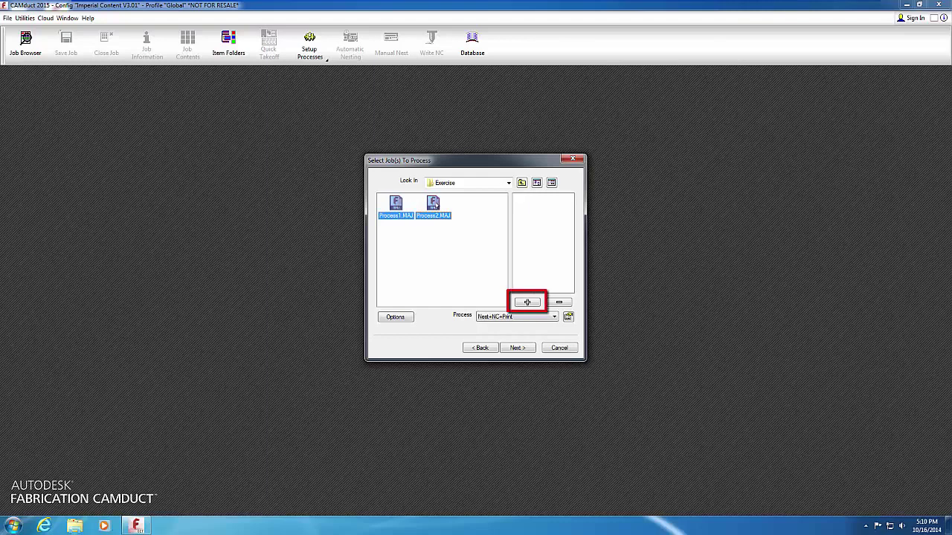
pyautogui.click(528, 302)
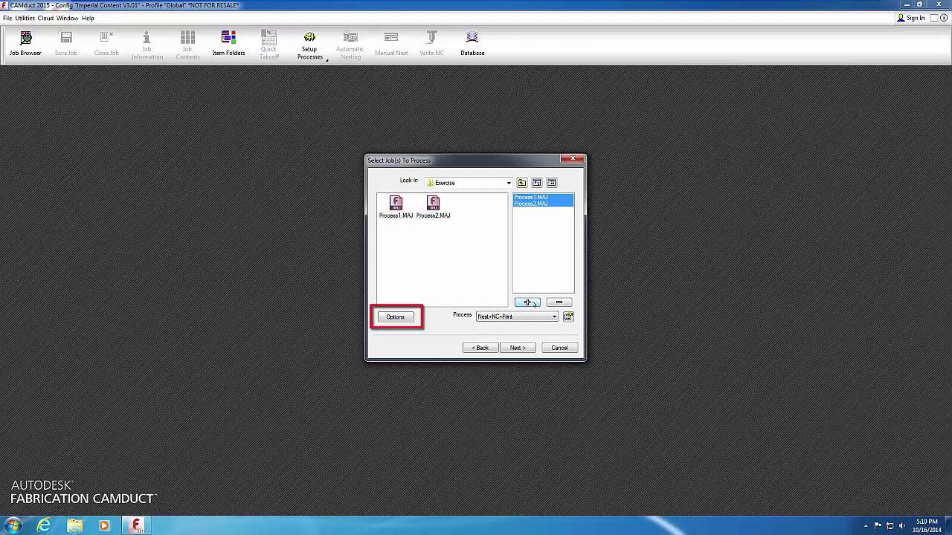
# - Review the batch process options, the available processes and the Nest+NC+Print settings without changing them
pyautogui.click(395, 317)
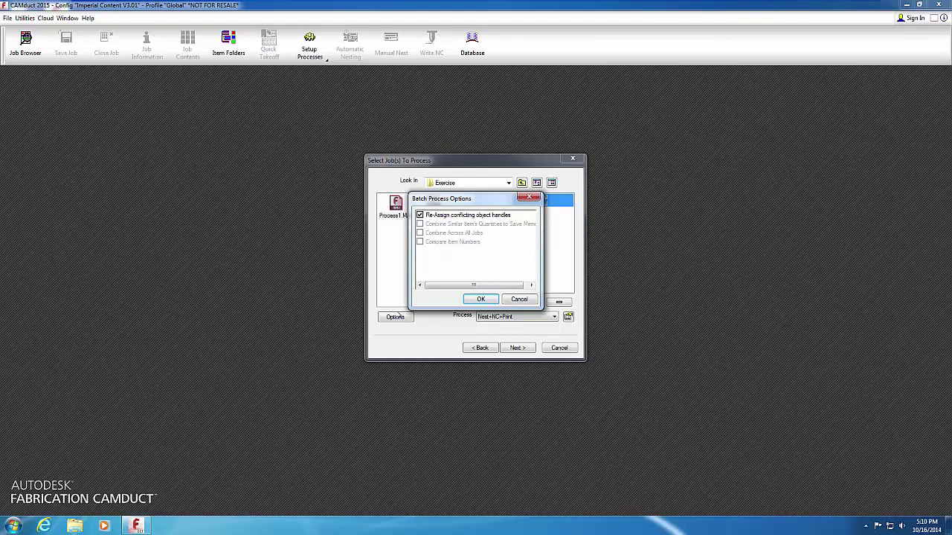
pyautogui.click(479, 300)
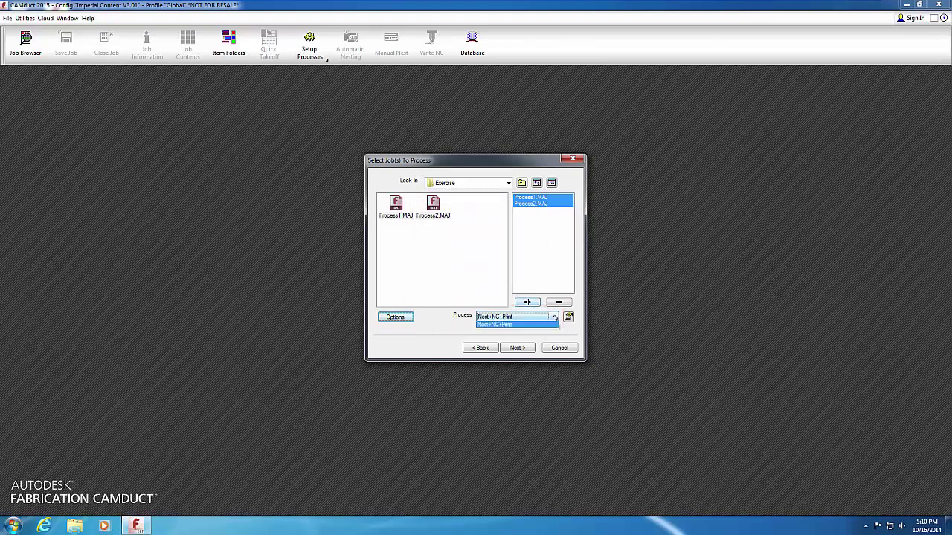
pyautogui.click(553, 317)
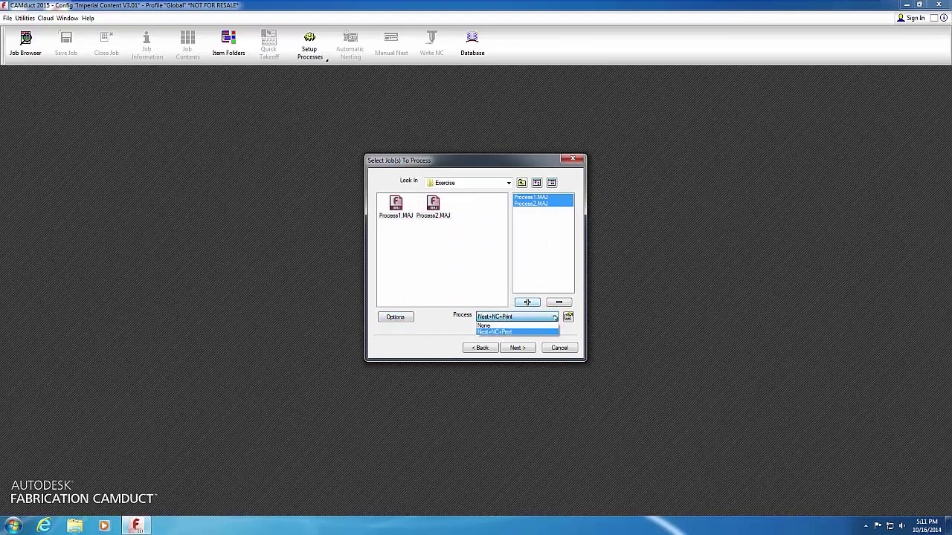
pyautogui.click(555, 318)
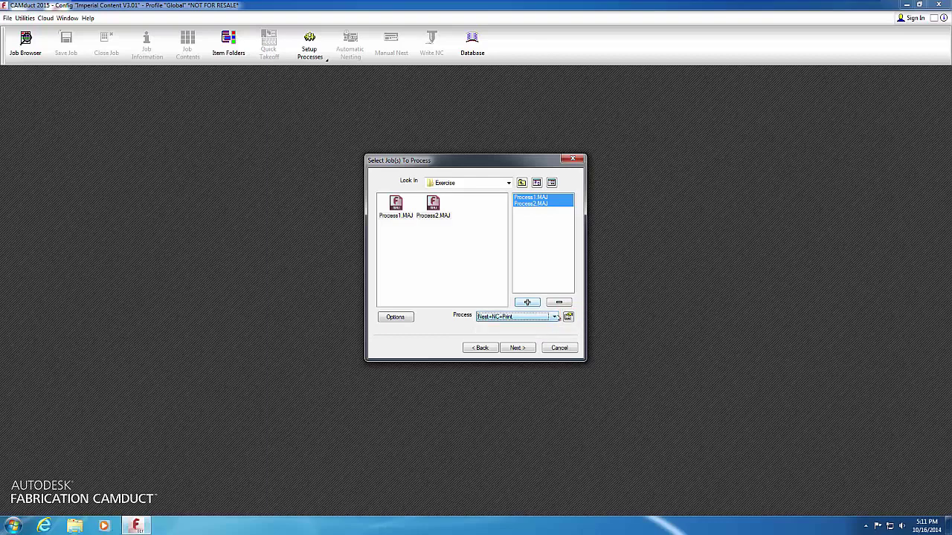
pyautogui.click(568, 317)
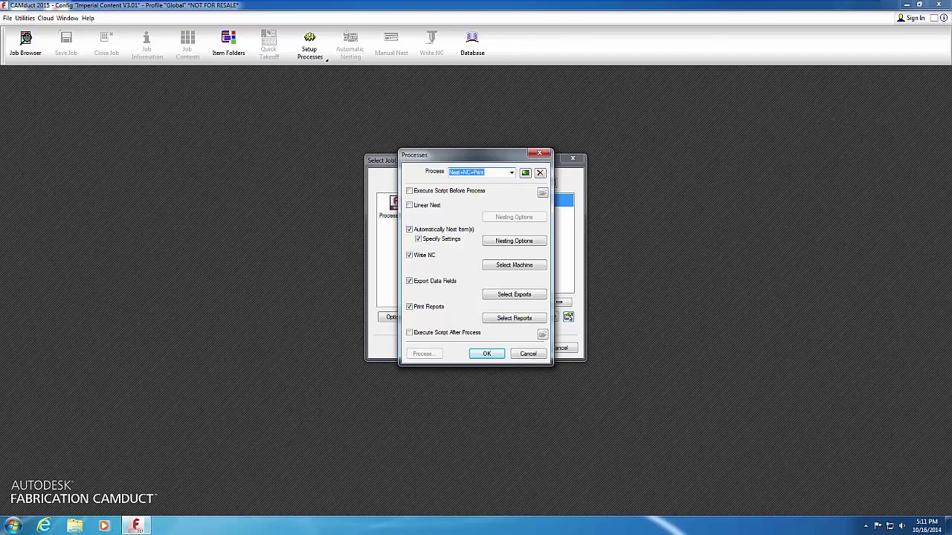
pyautogui.click(529, 354)
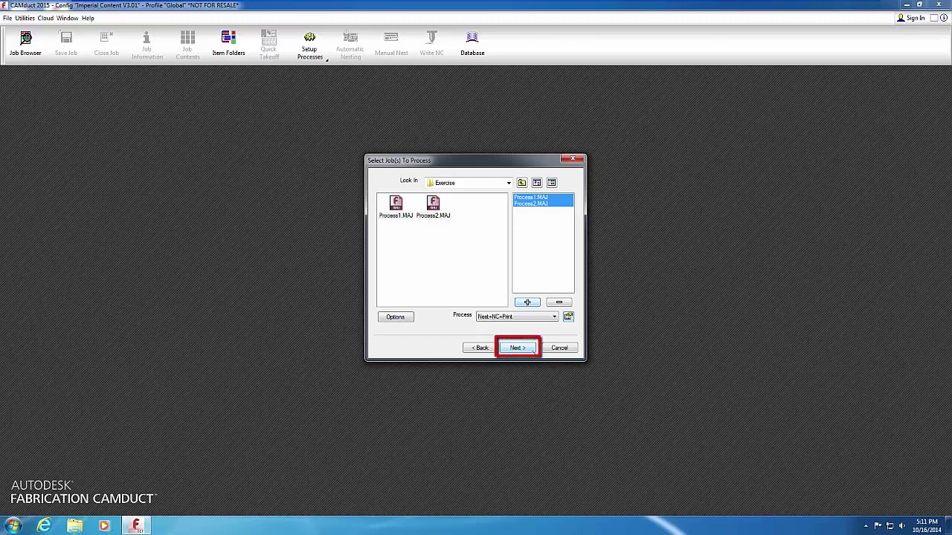
# - Accept the default batch information and run the Nest+NC+Print process on the two selected jobs together
pyautogui.click(531, 349)
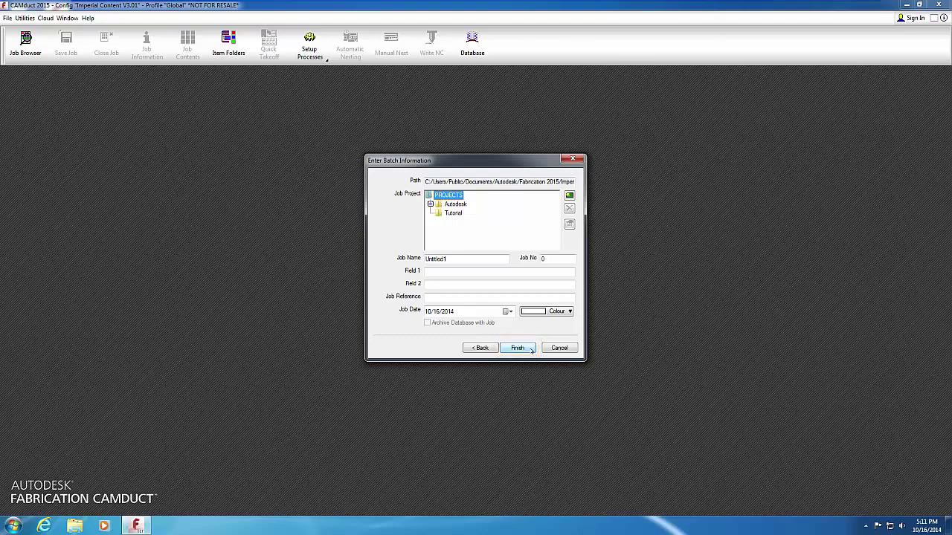
pyautogui.click(530, 348)
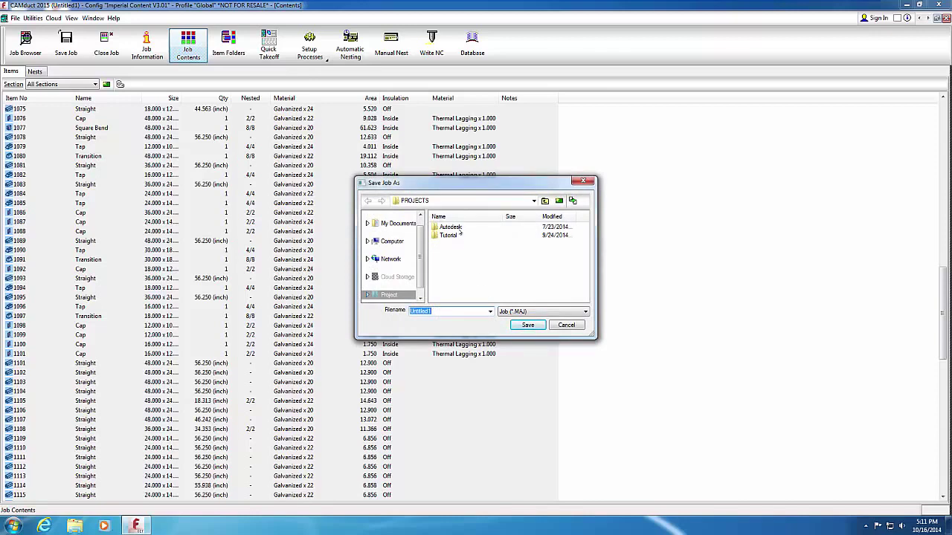
# - Save the merged job as Combined_Job in the Autodesk project's Exercise folder and dismiss the batch completion message
pyautogui.doubleClick(456, 228)
pyautogui.doubleClick(455, 227)
pyautogui.doubleClick(430, 311)
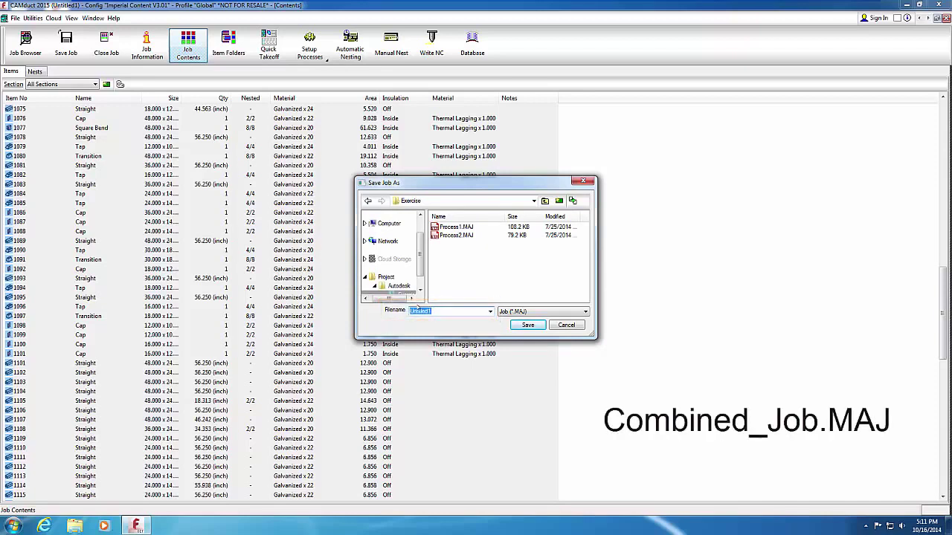
pyautogui.write('Combined_Job')
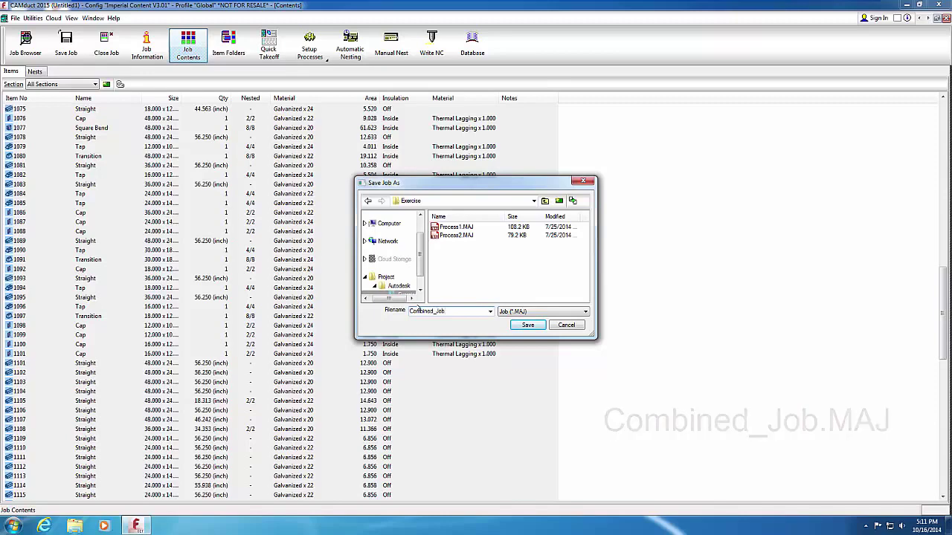
pyautogui.click(528, 326)
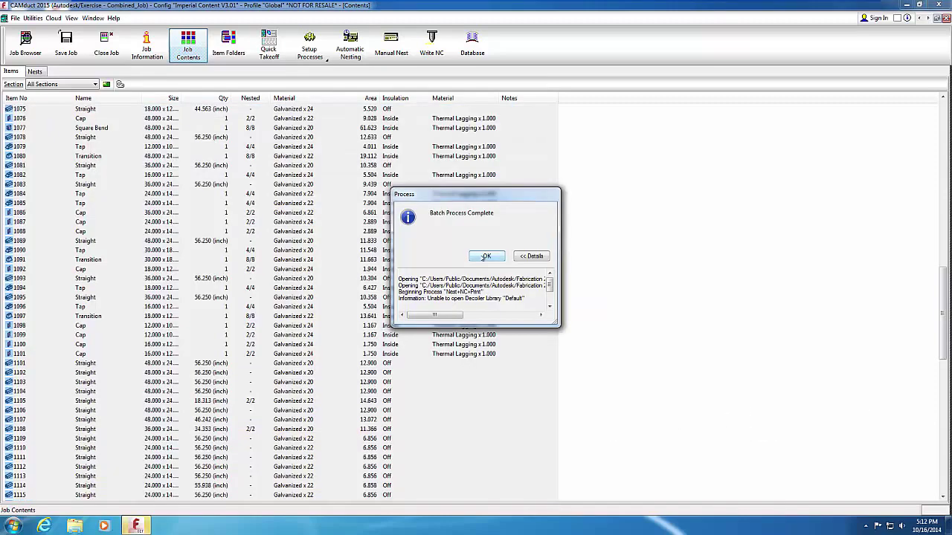
pyautogui.click(485, 256)
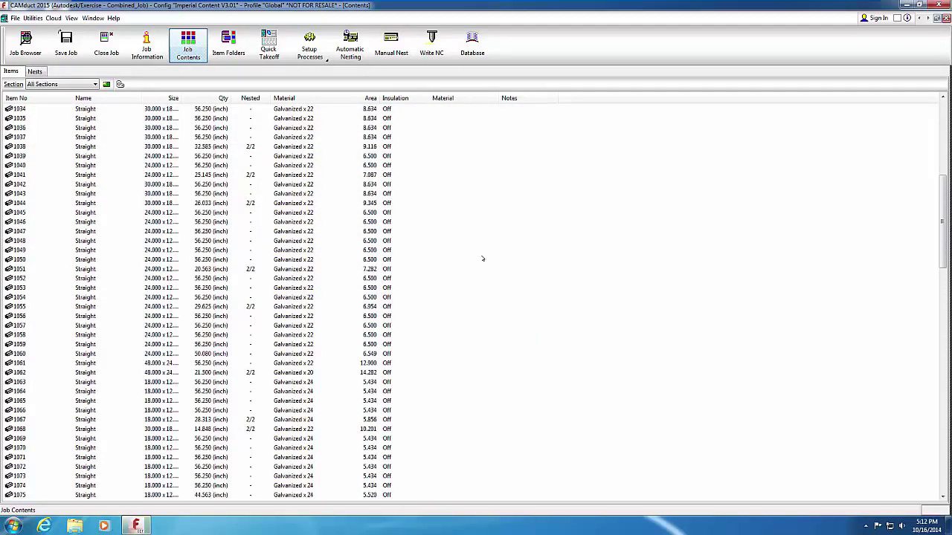